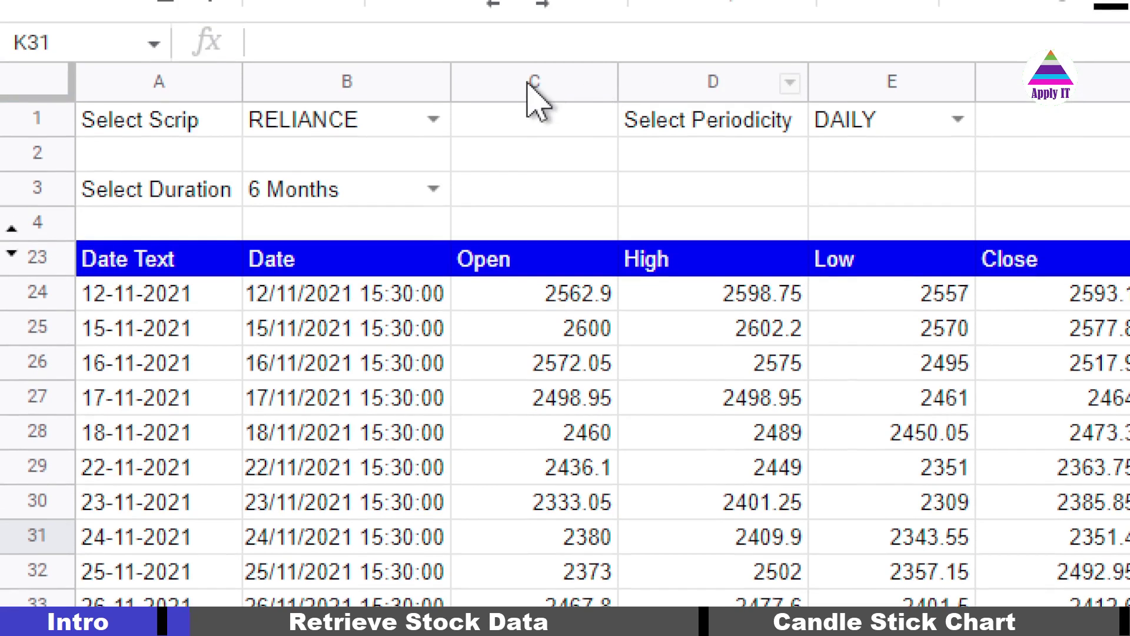
Step: Set the stock query selectors to scrip RELIANCE, duration 12 Months and periodicity DAILY
click(435, 120)
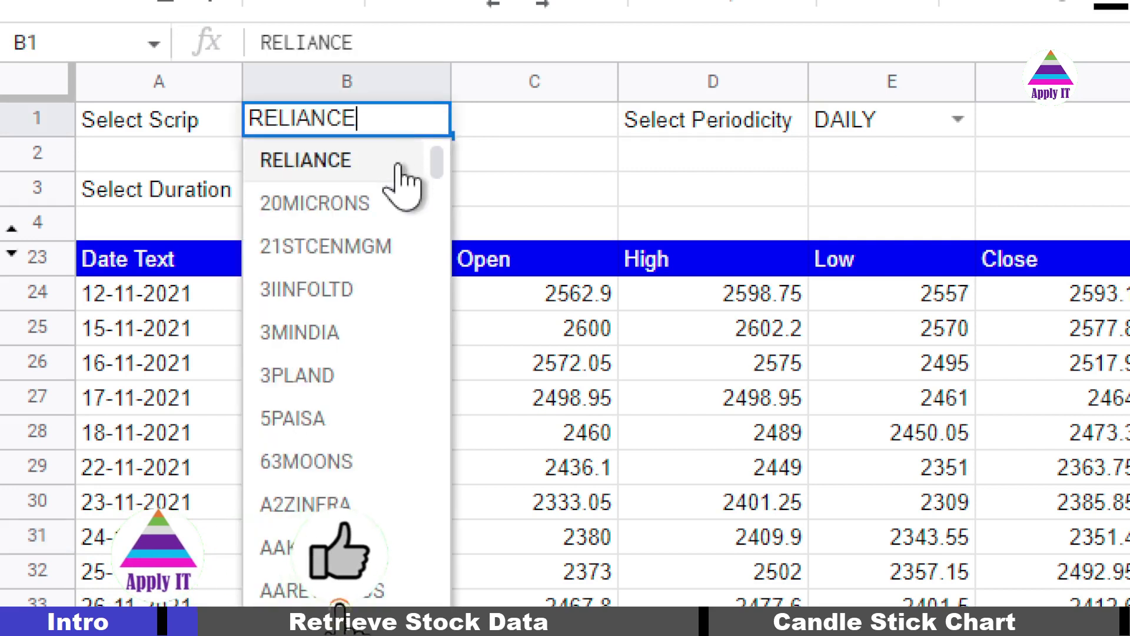
click(422, 164)
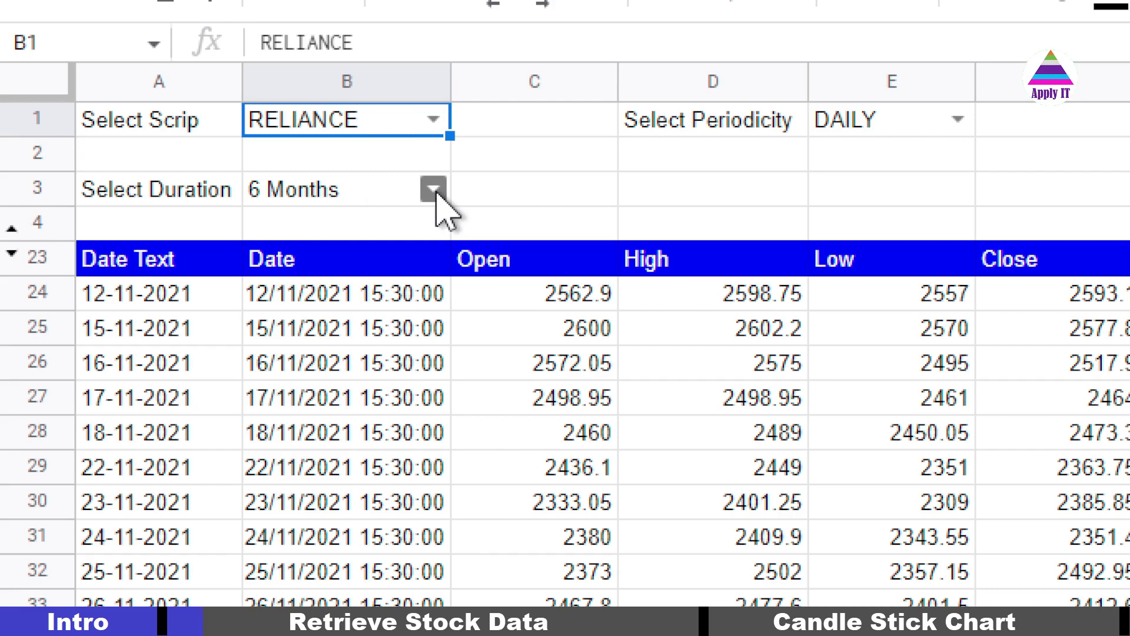
click(433, 189)
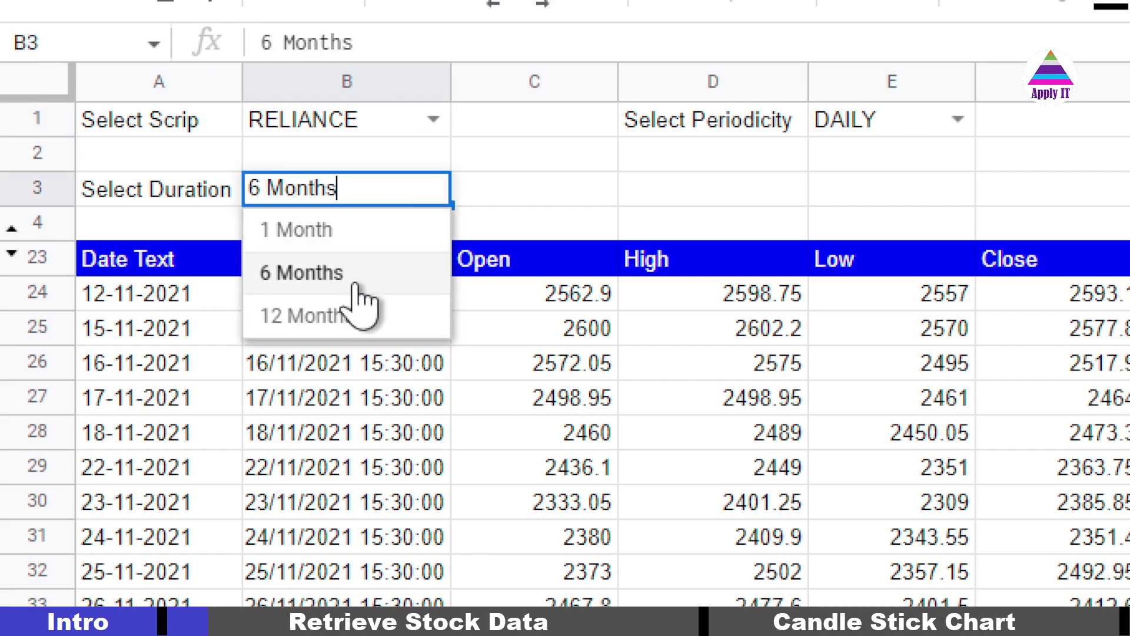
click(359, 318)
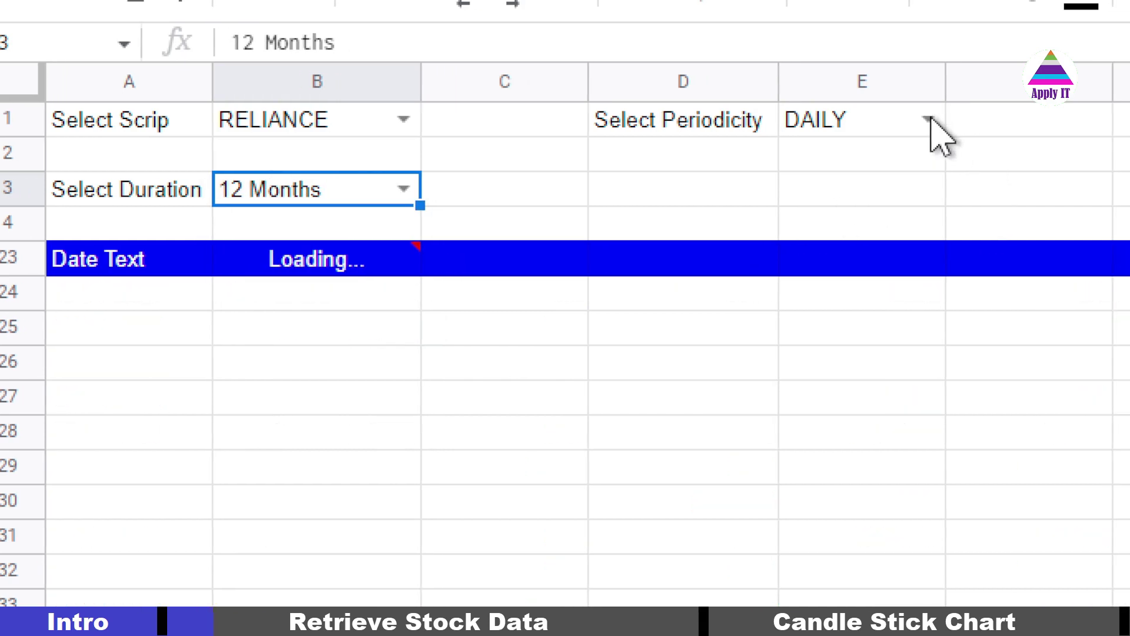
click(928, 120)
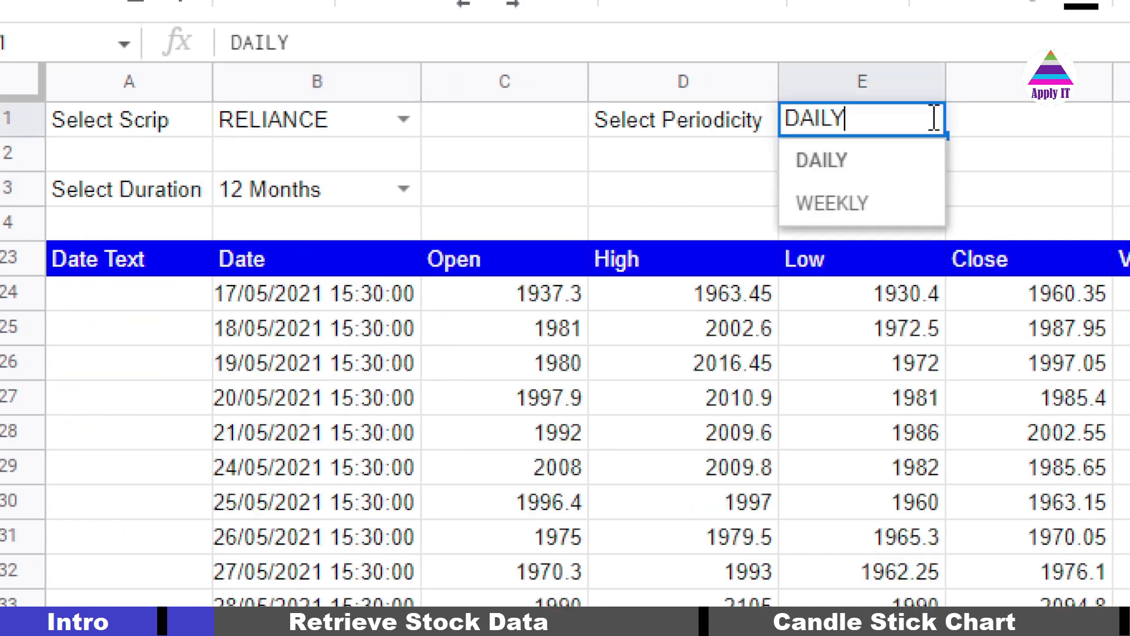
click(864, 171)
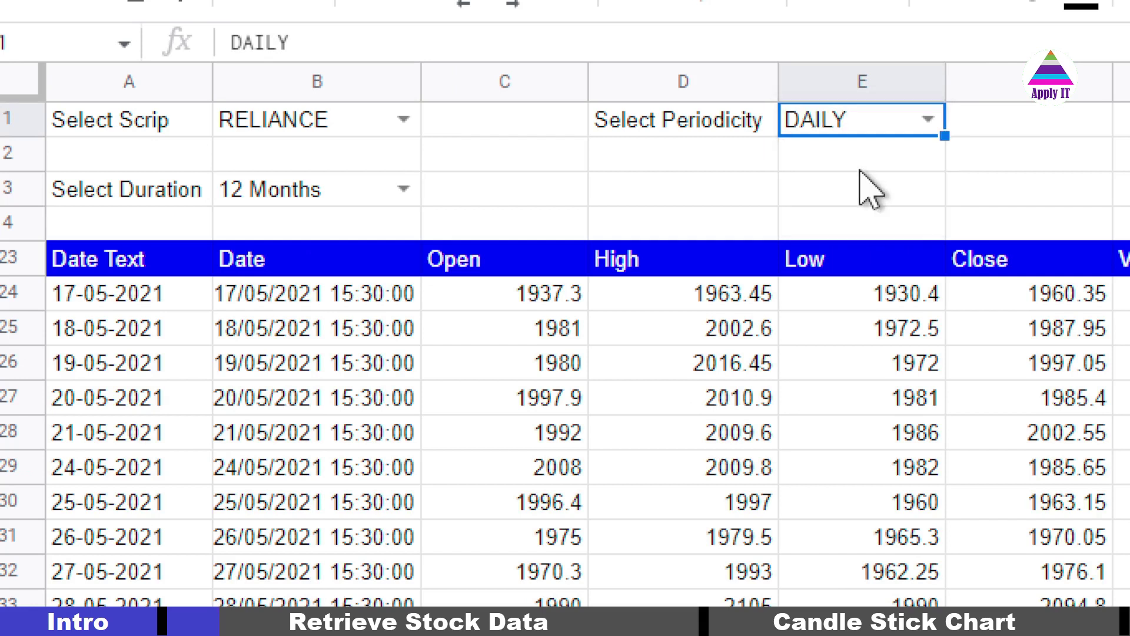
Step: Review the list-from-a-range data validation rule on scrip cell B1 and leave it without saving
click(304, 135)
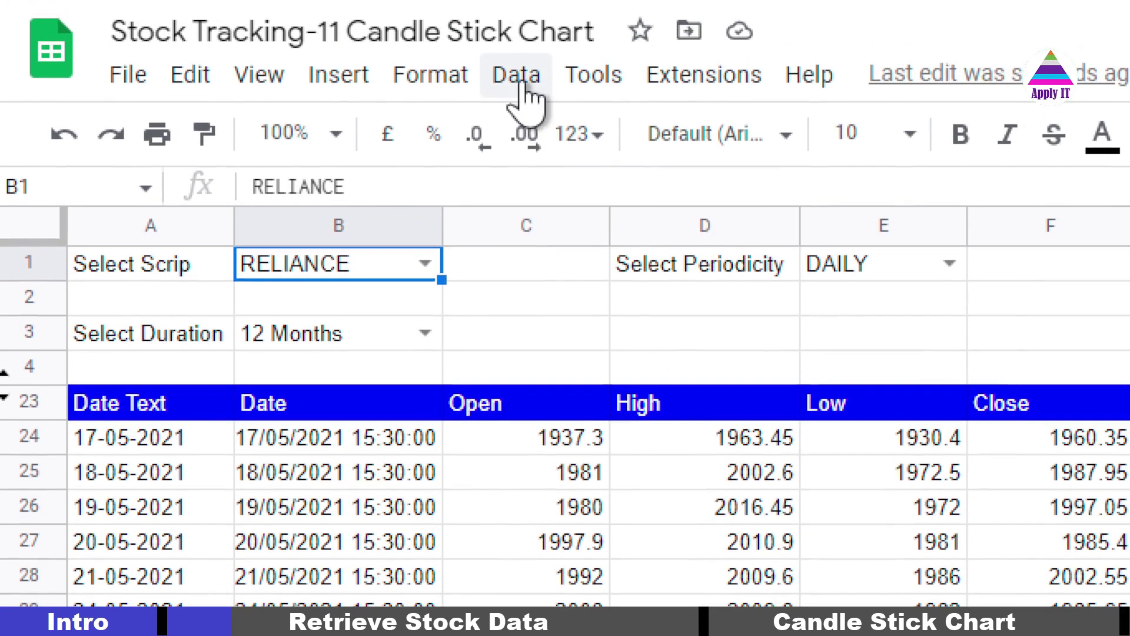
click(517, 48)
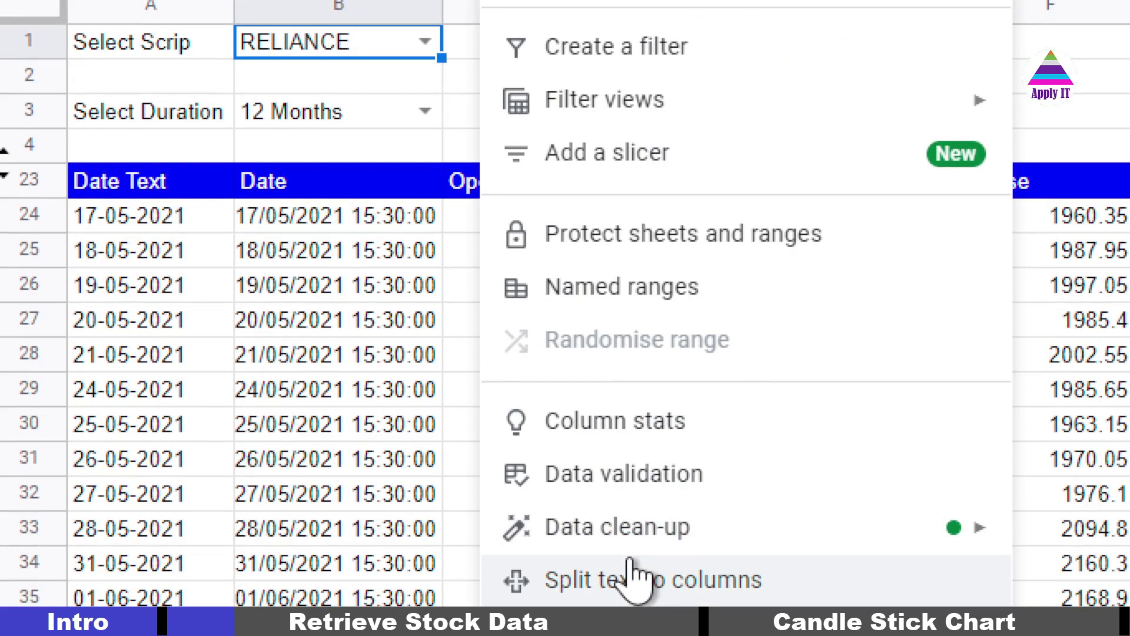
click(621, 491)
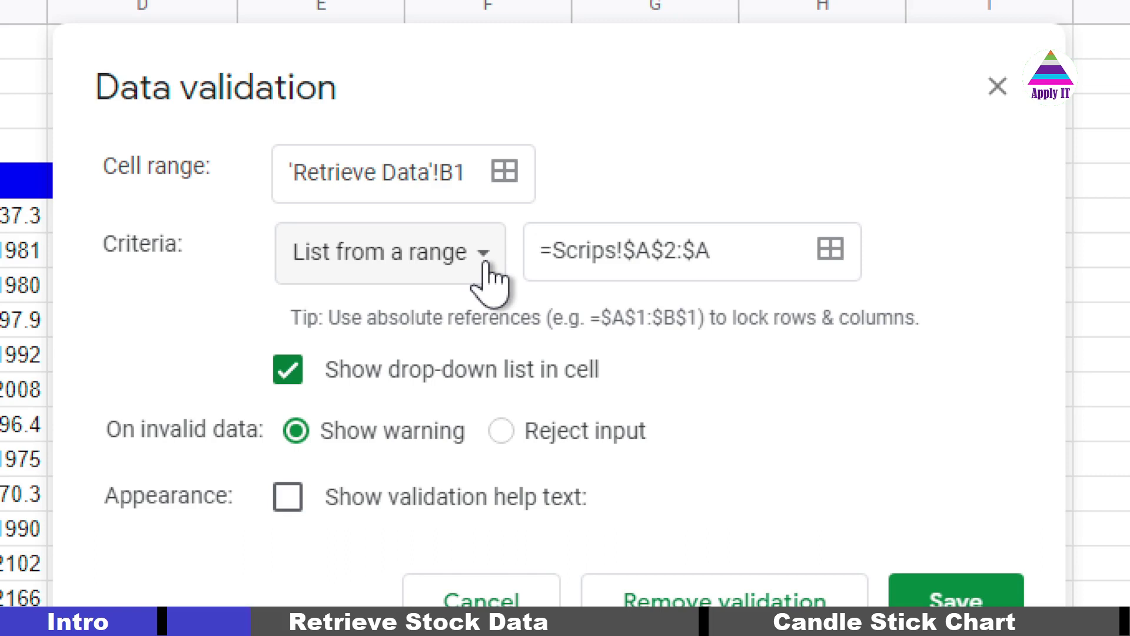
click(753, 259)
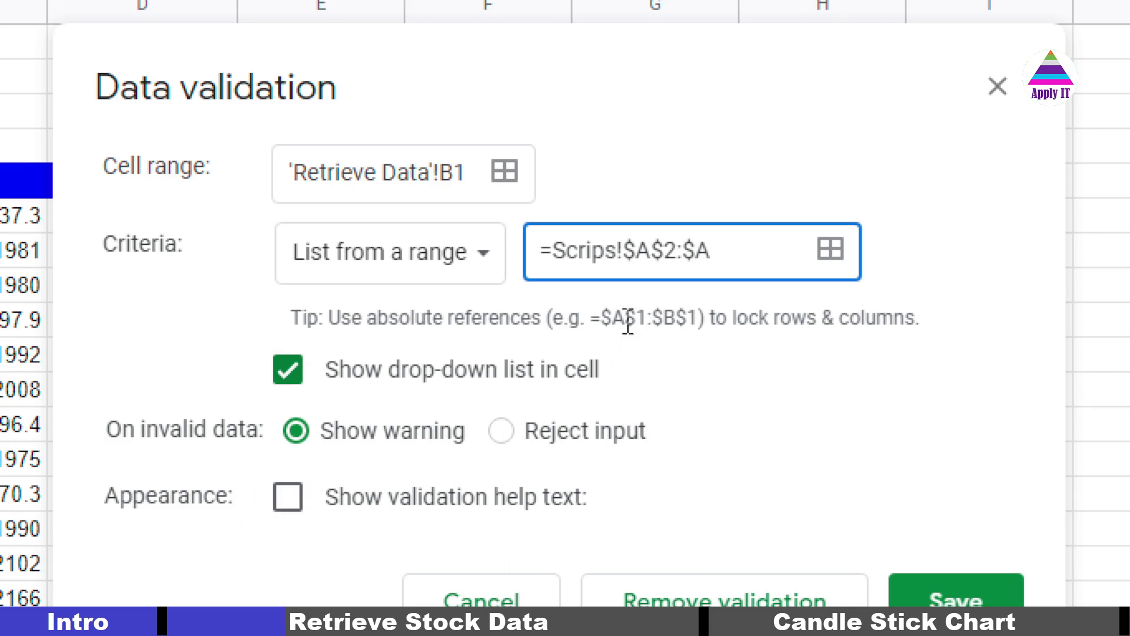
click(484, 602)
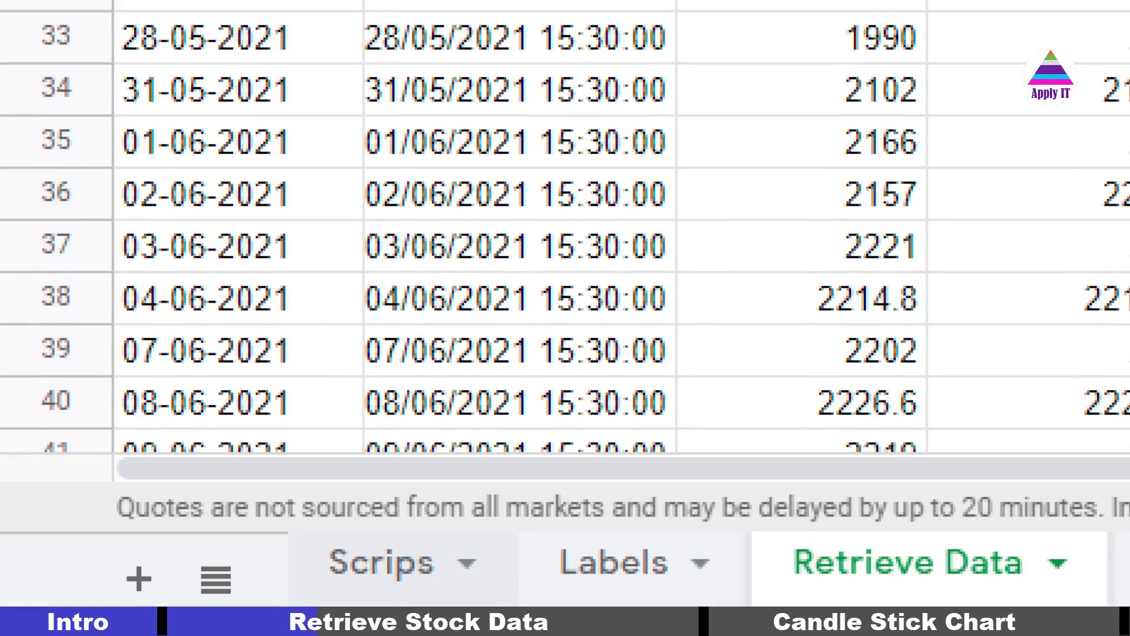
Step: Review the Duration and Periodicity option lists on the Labels sheet
click(626, 559)
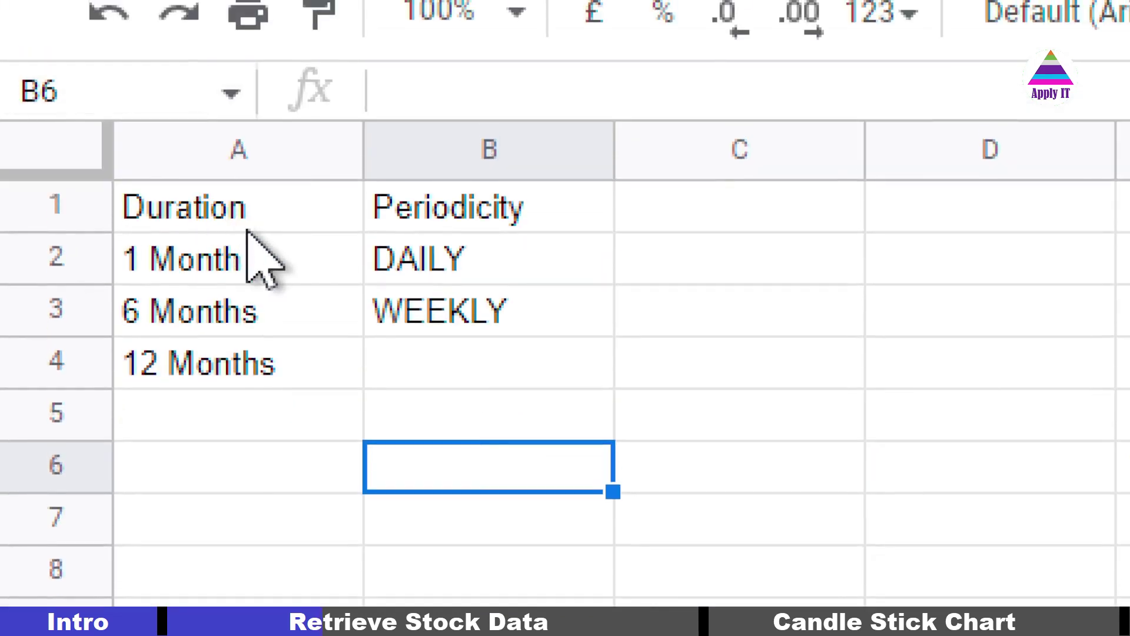
click(255, 218)
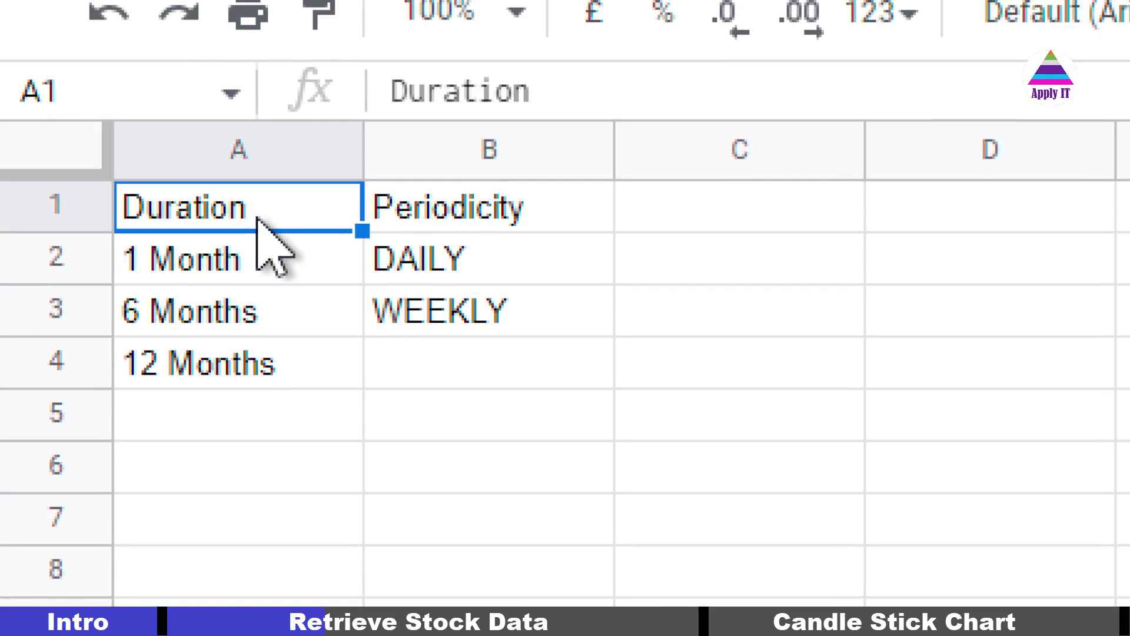
click(536, 206)
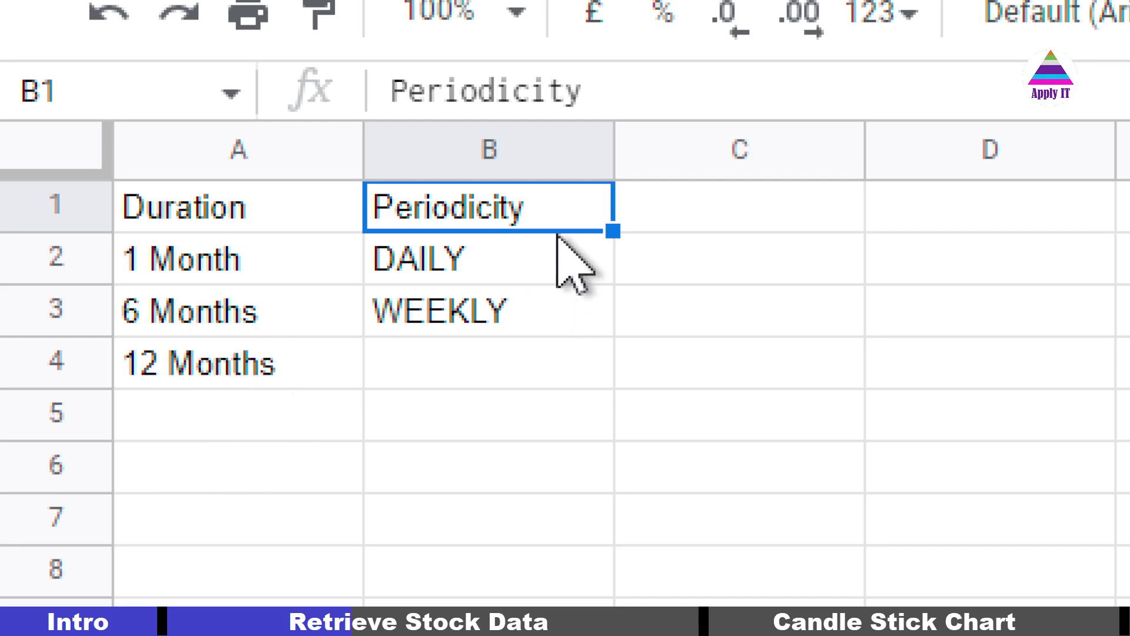
click(512, 270)
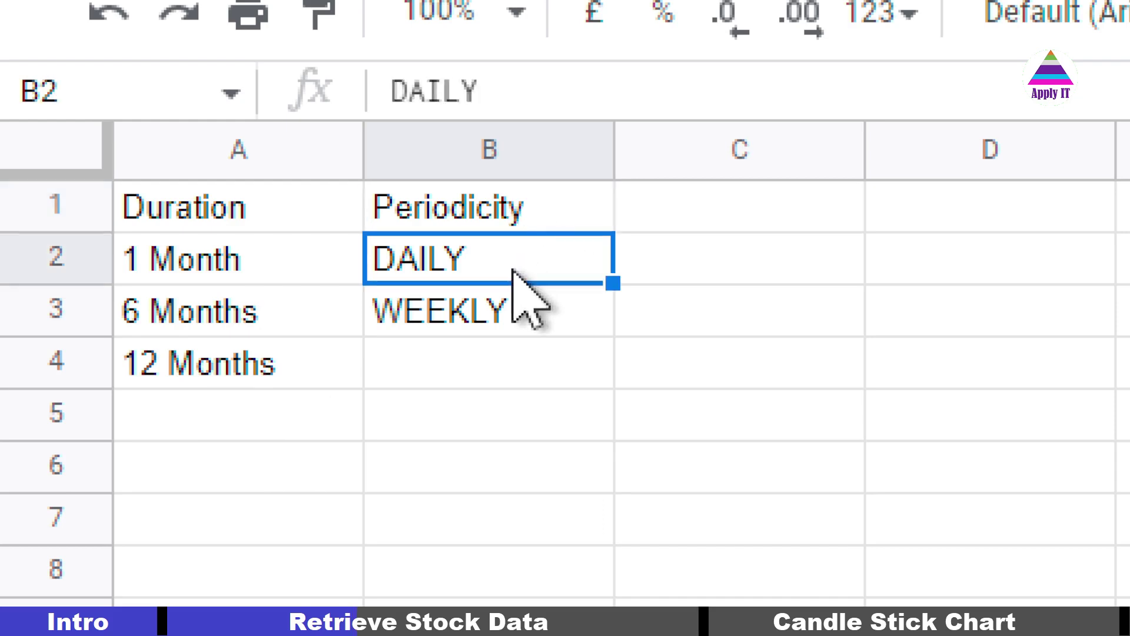
click(524, 318)
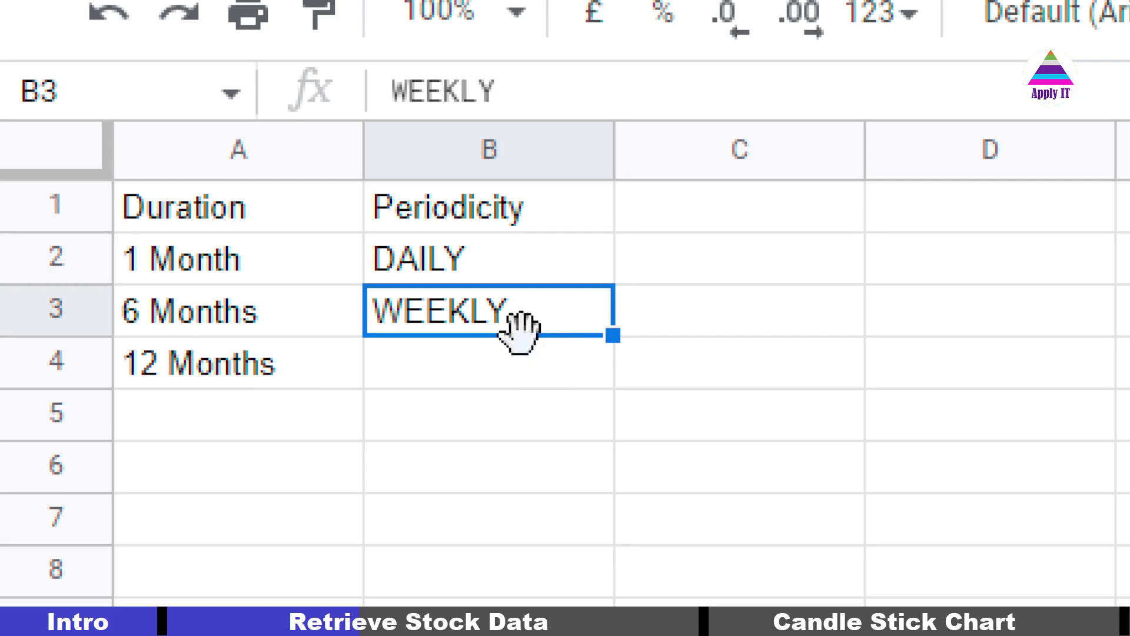
click(516, 363)
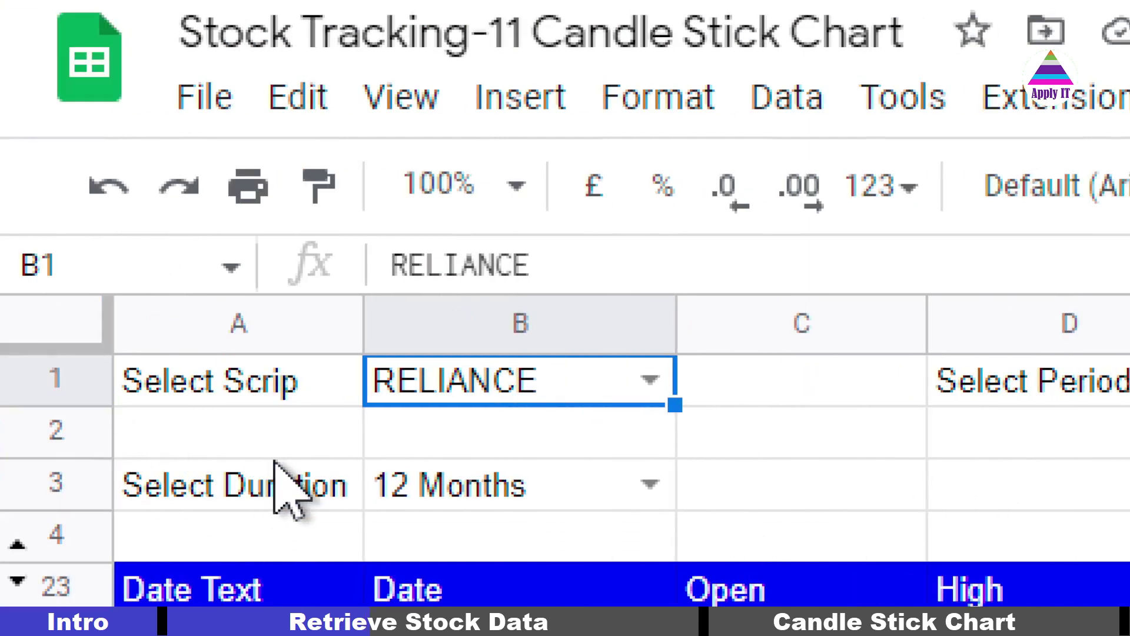
Step: Review the data validation rule behind the Select Duration drop-down in cell B3 of the Retrieve Data sheet
click(497, 491)
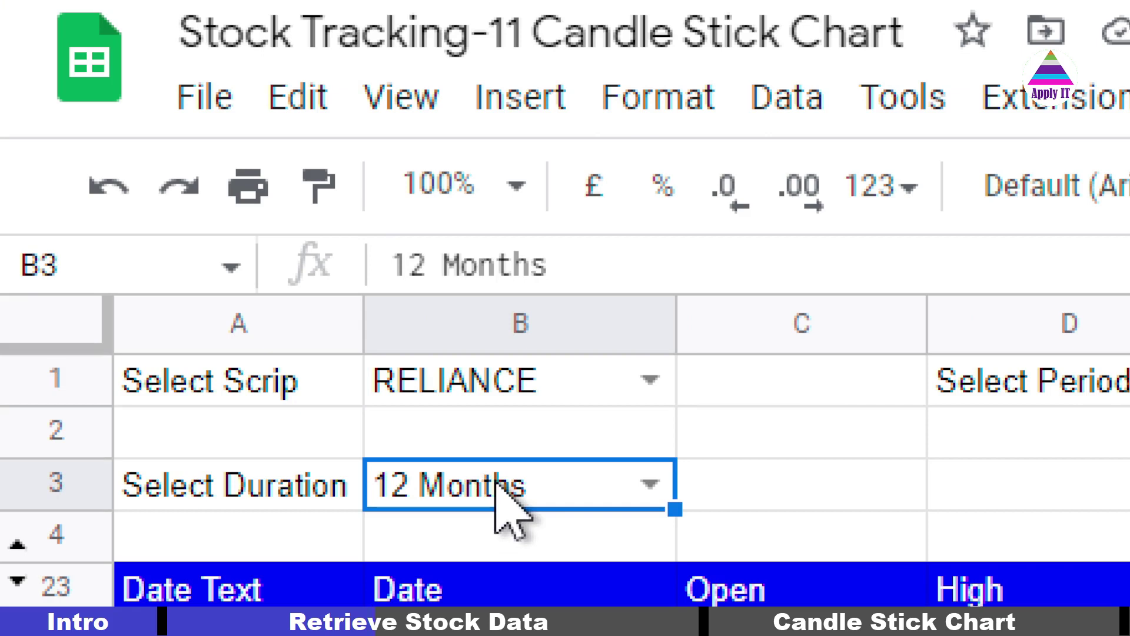
click(792, 103)
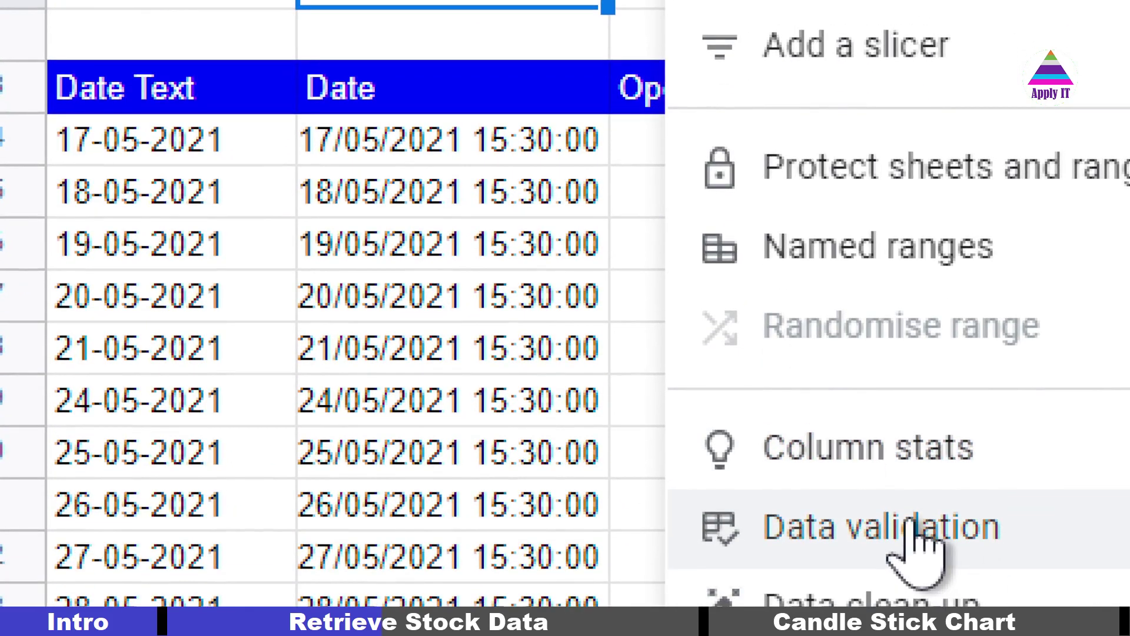
click(911, 525)
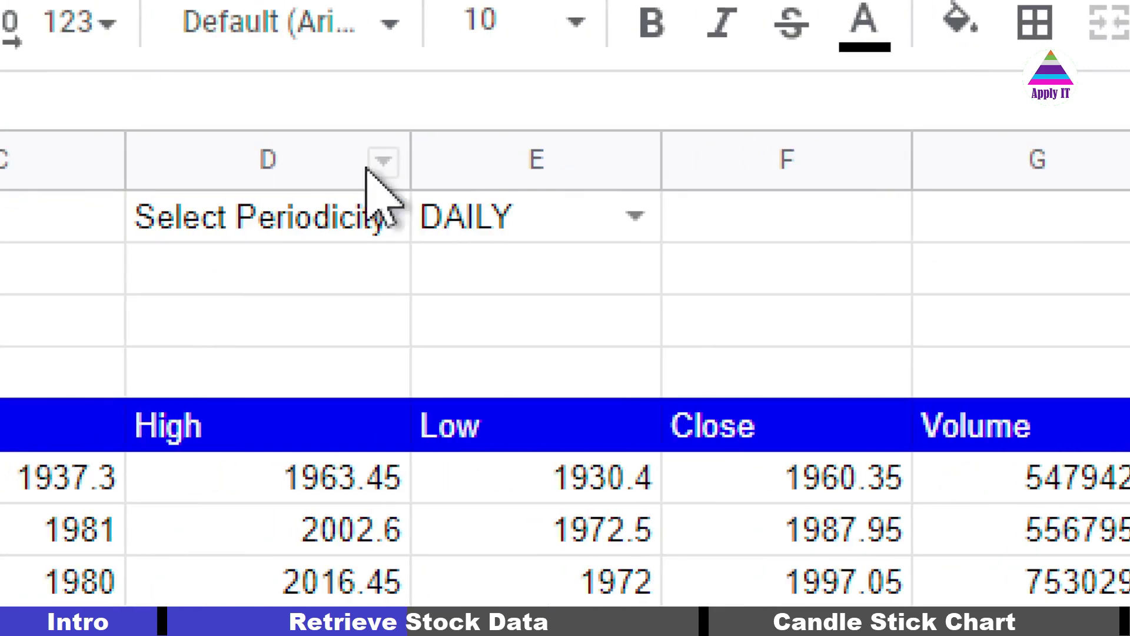
Step: Review the data validation rule behind the Select Periodicity drop-down in cell E1
click(314, 225)
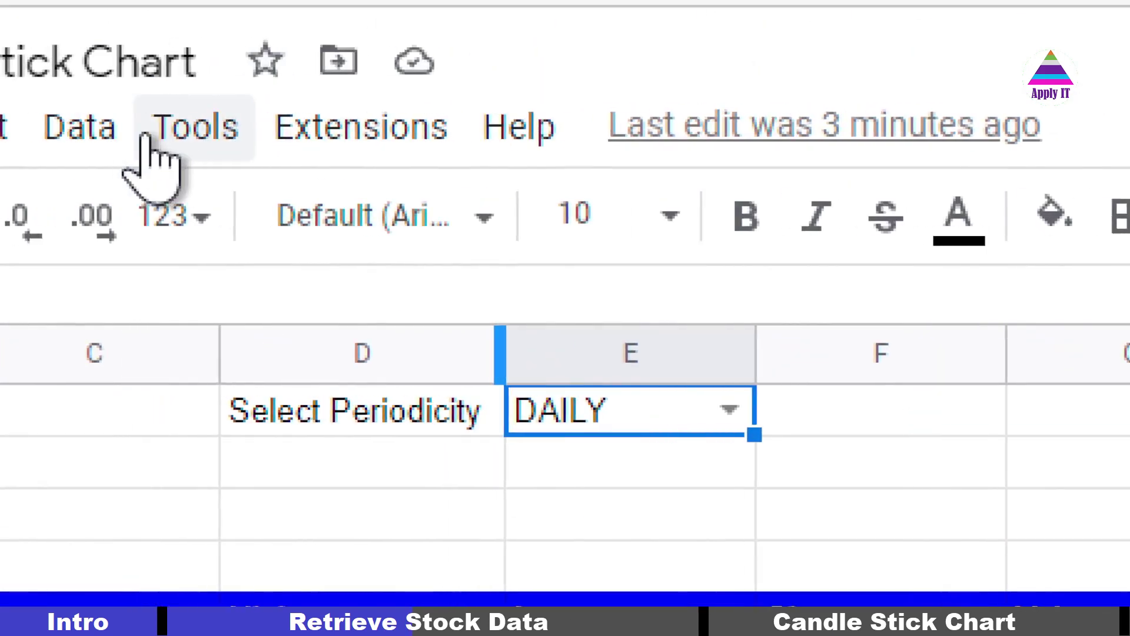
click(101, 132)
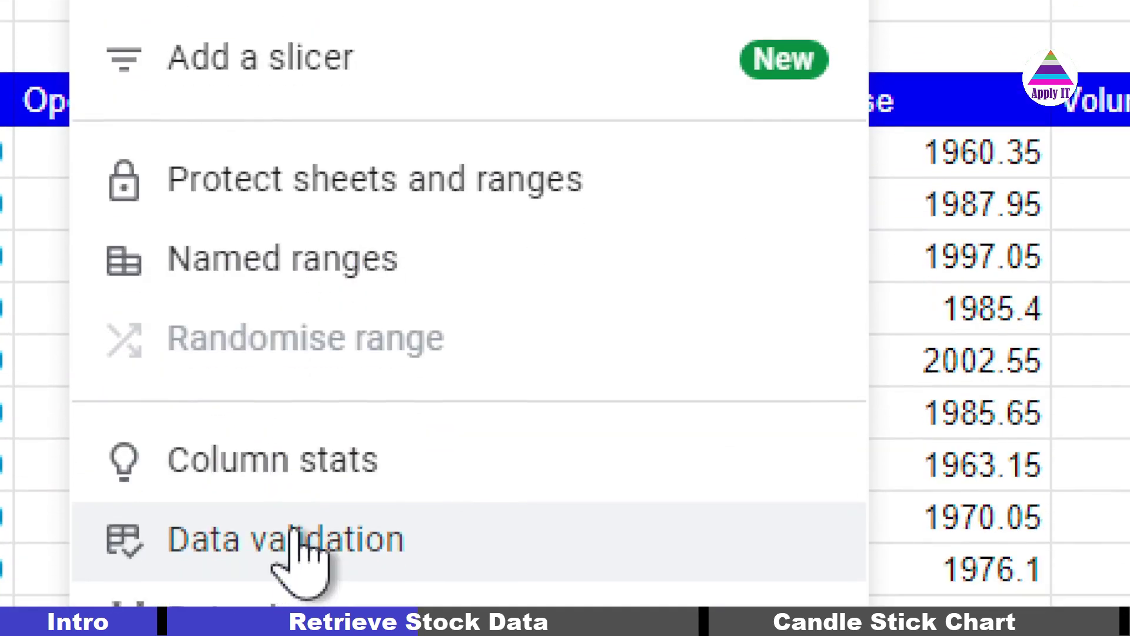
click(293, 532)
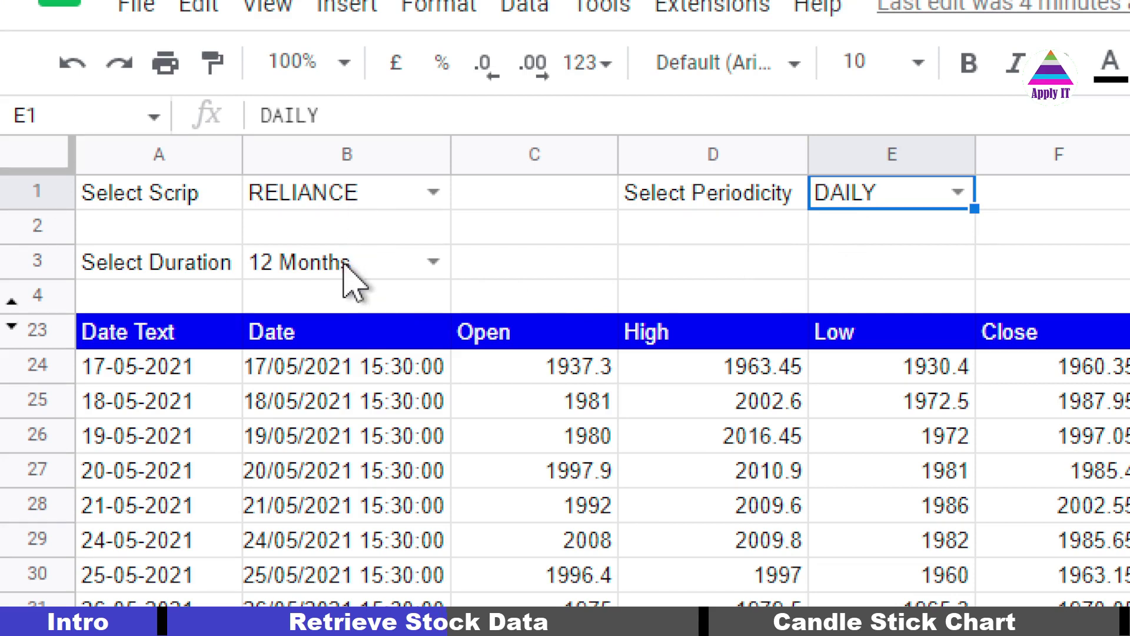
Step: Examine the attribute, end date and interval arguments of the GOOGLEFINANCE formula in B23, and the duration options in B3
click(339, 340)
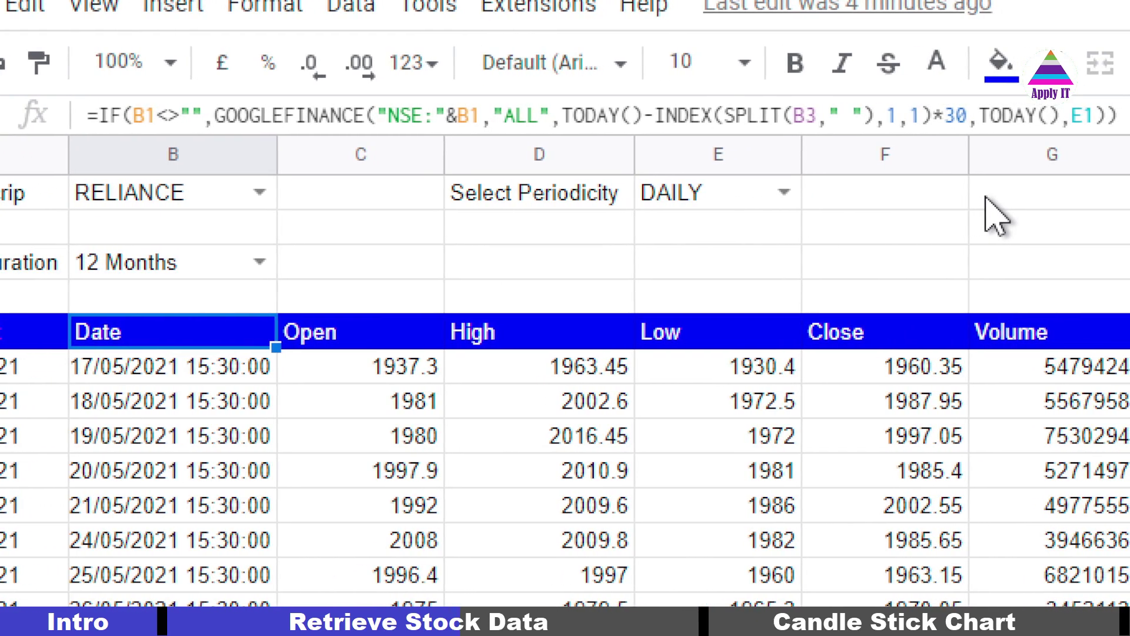
click(319, 115)
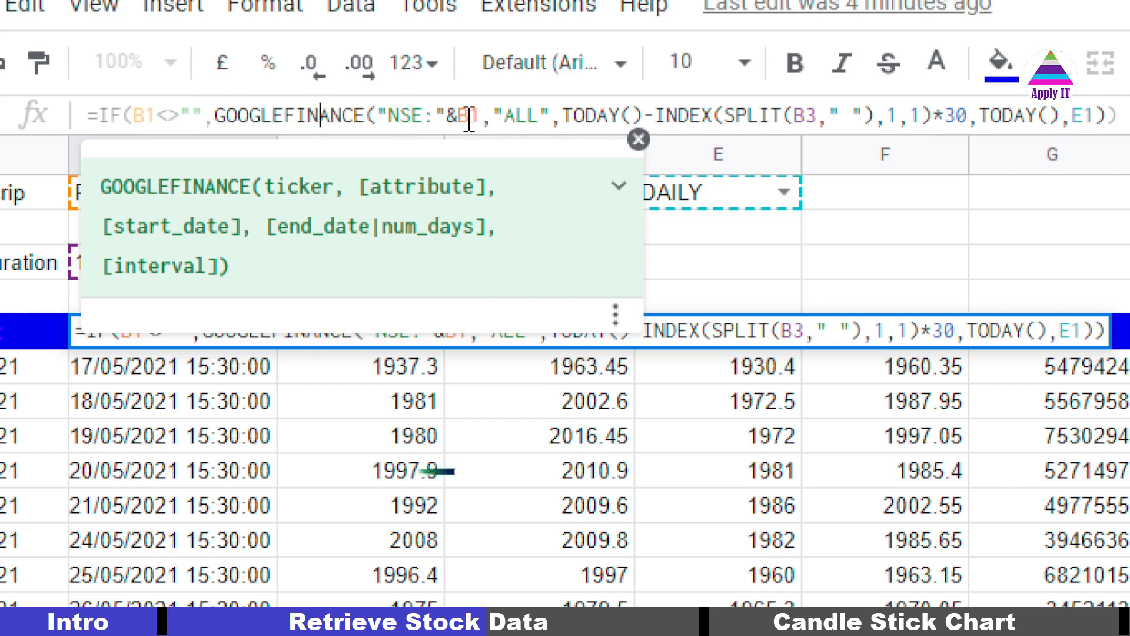
click(520, 120)
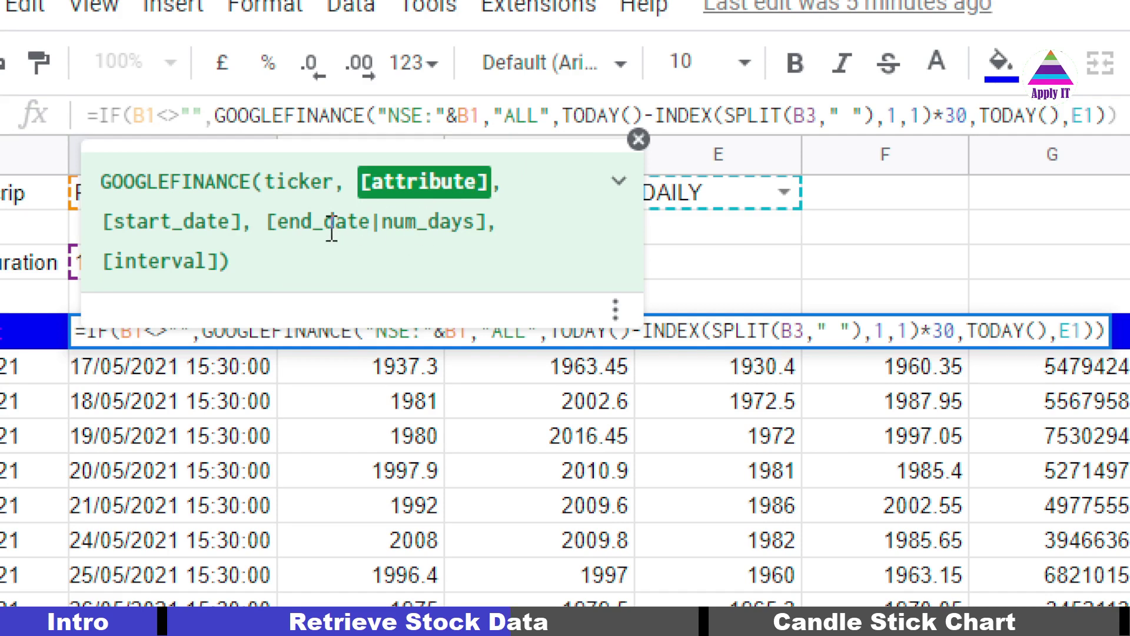
click(1012, 117)
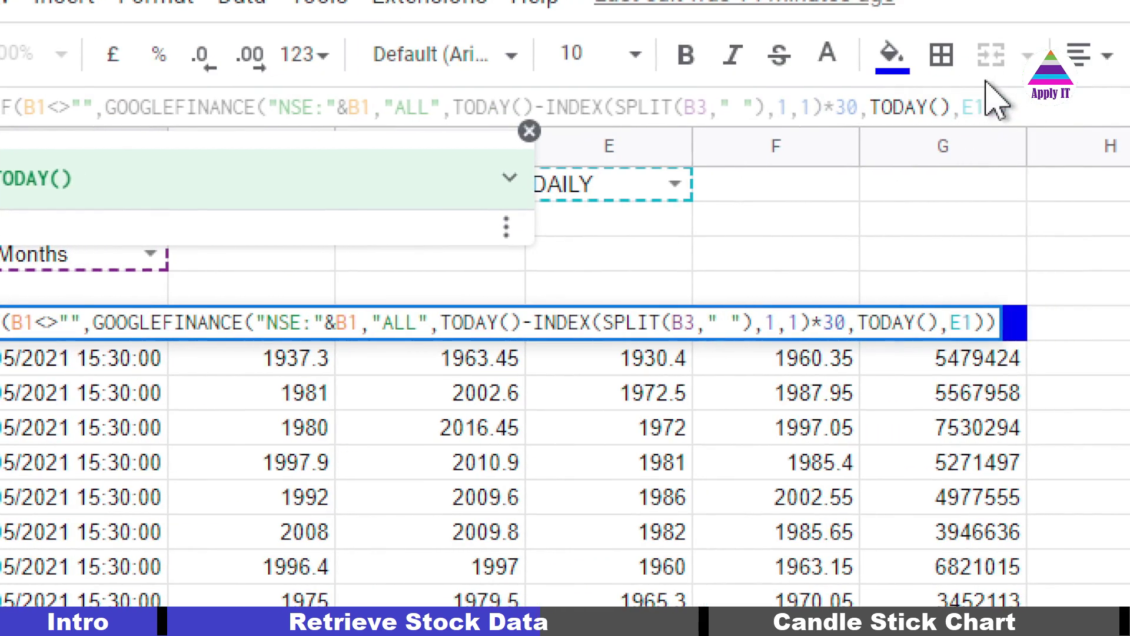
click(978, 107)
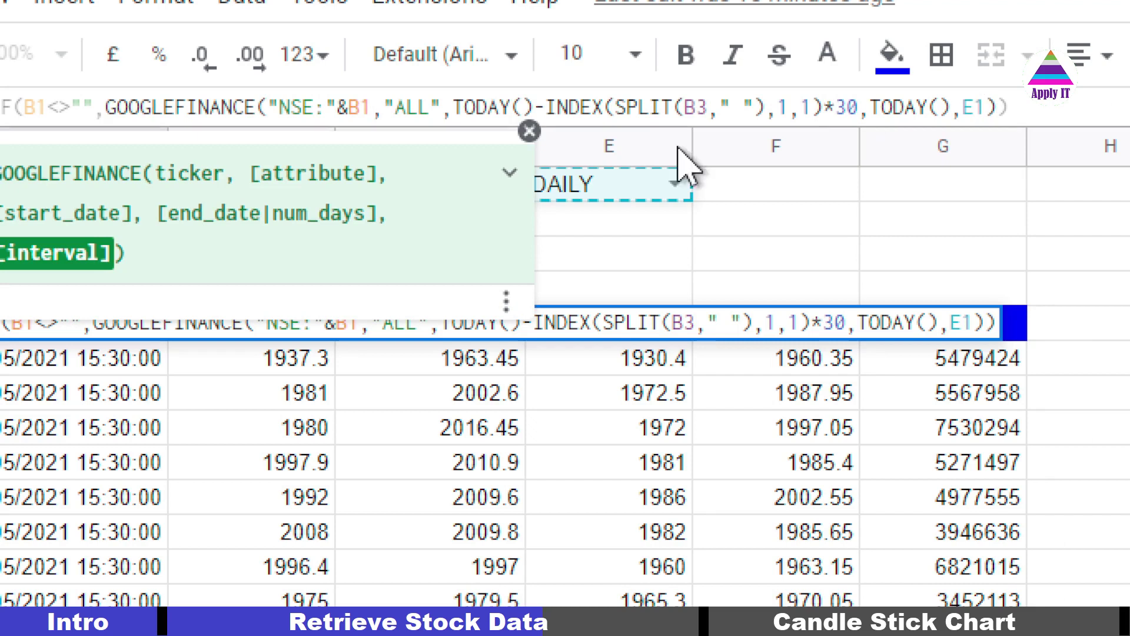
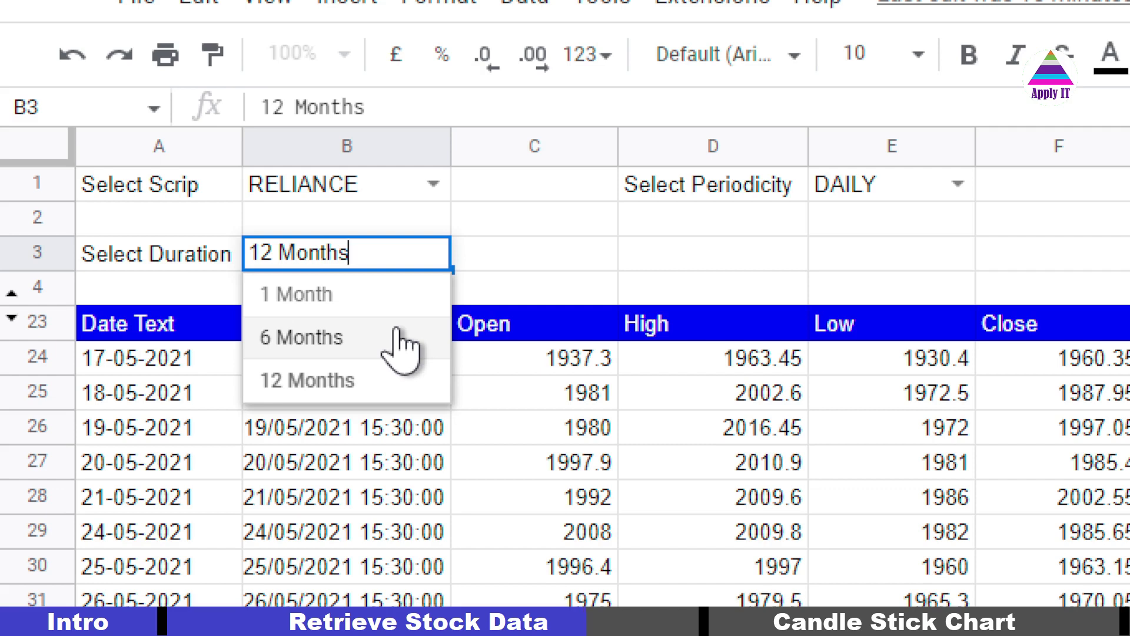
key(Escape)
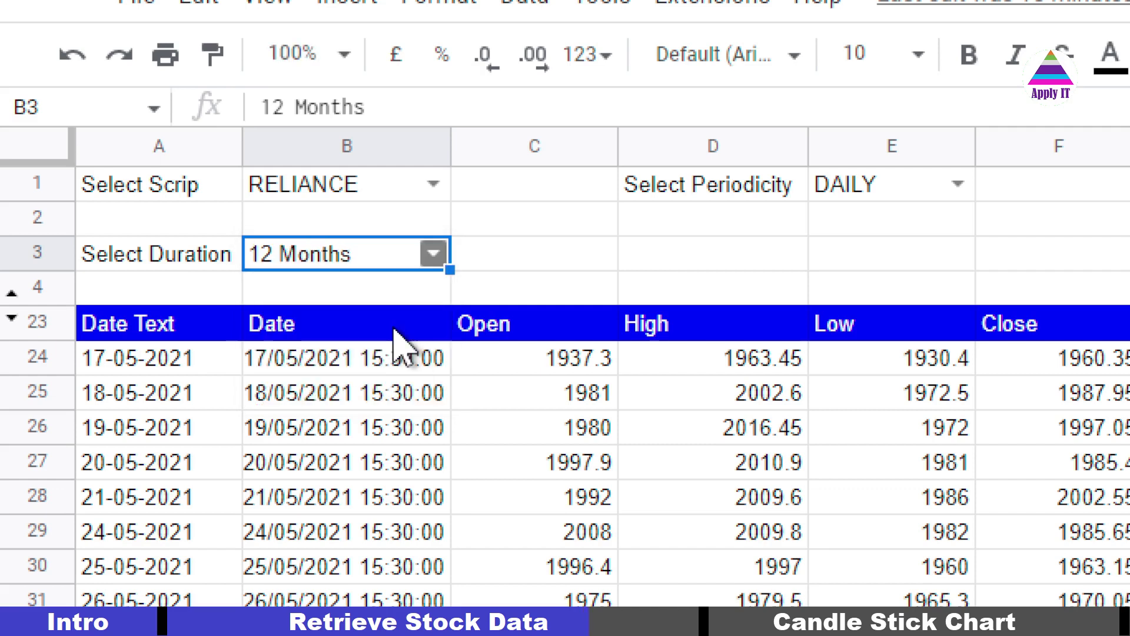
Step: Highlight the SPLIT(B3," ") expression inside the GOOGLEFINANCE formula in B23 and leave the formula unedited
click(318, 332)
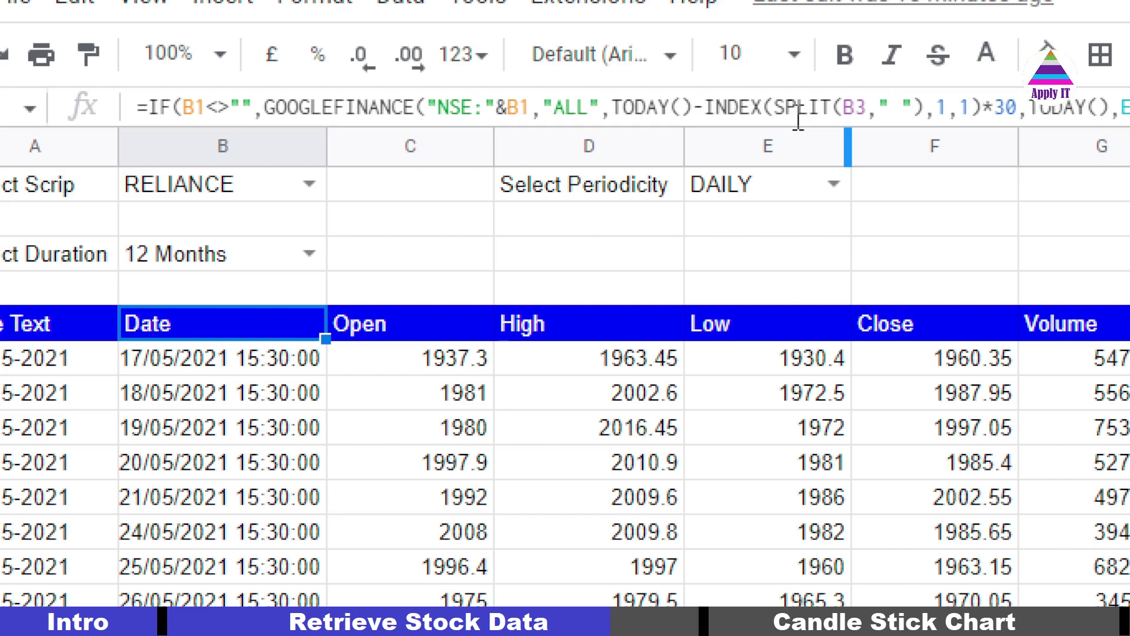
click(778, 108)
key(shift+Right)
key(shift+Right)
key(shift+Right)
key(shift+Right)
key(shift+Right)
key(shift+Right)
key(shift+Right)
key(shift+Right)
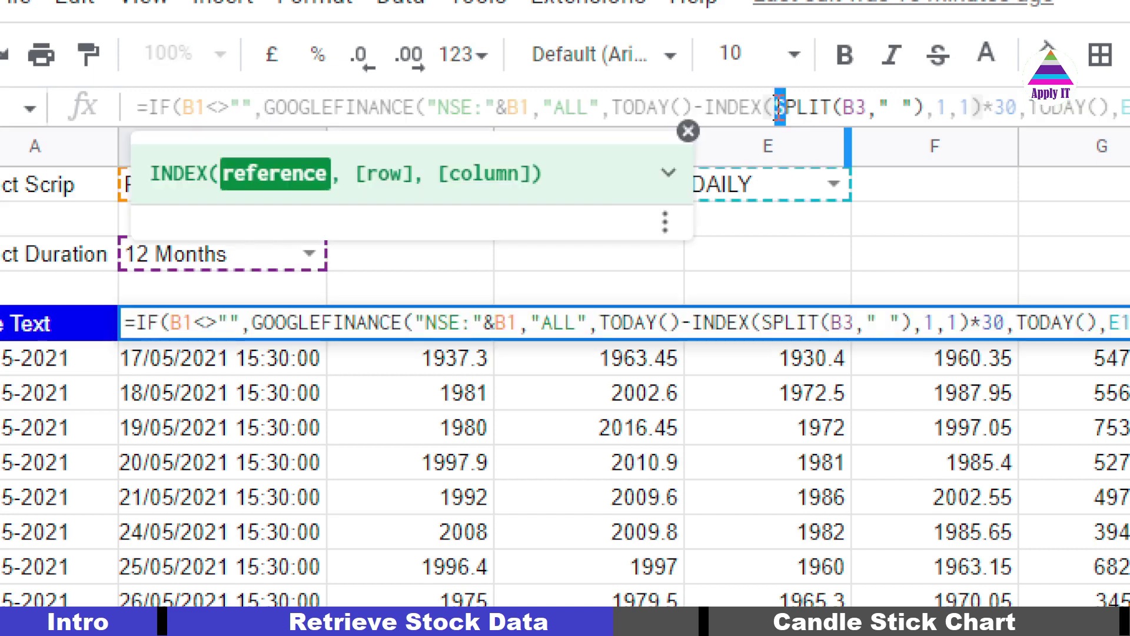
key(shift+Right)
key(shift+Right)
key(shift+Right)
key(shift+Right)
key(shift+Right)
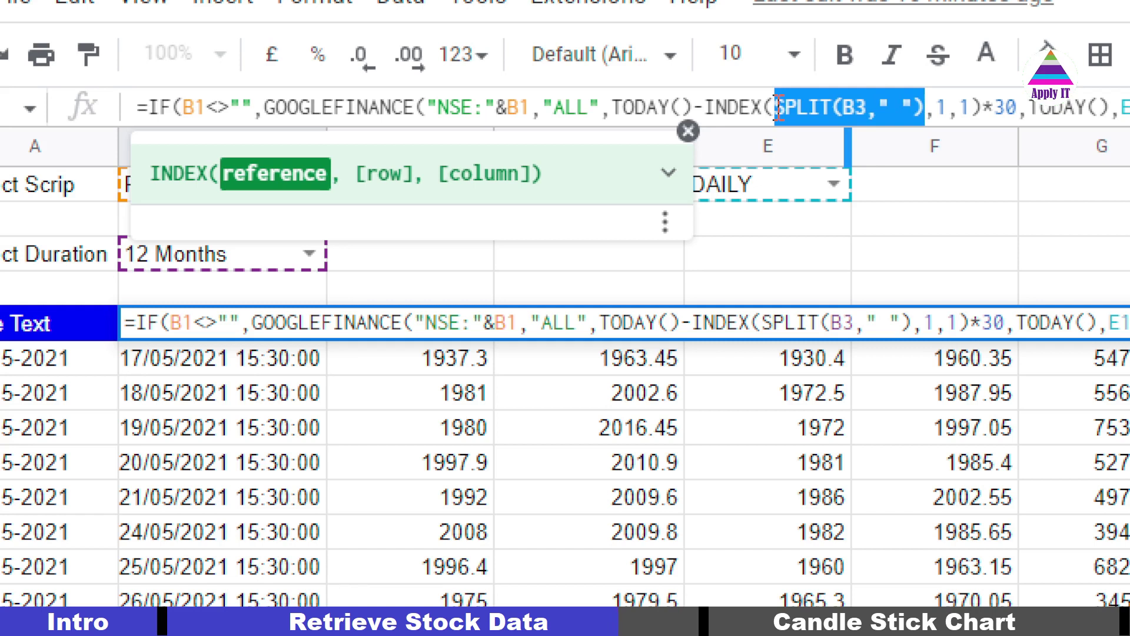
key(Escape)
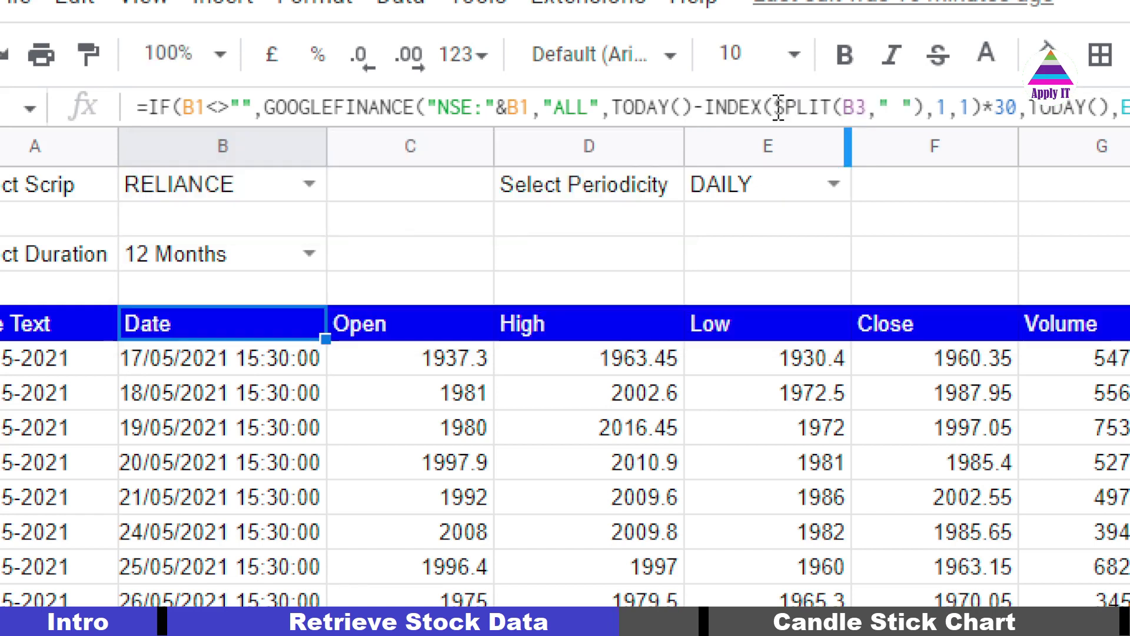
Step: Enter the formula =SPLIT(B3," ") in cell C3 to split the selected duration into separate cells
click(378, 259)
text(=SPLIT(B3," "))
key(Return)
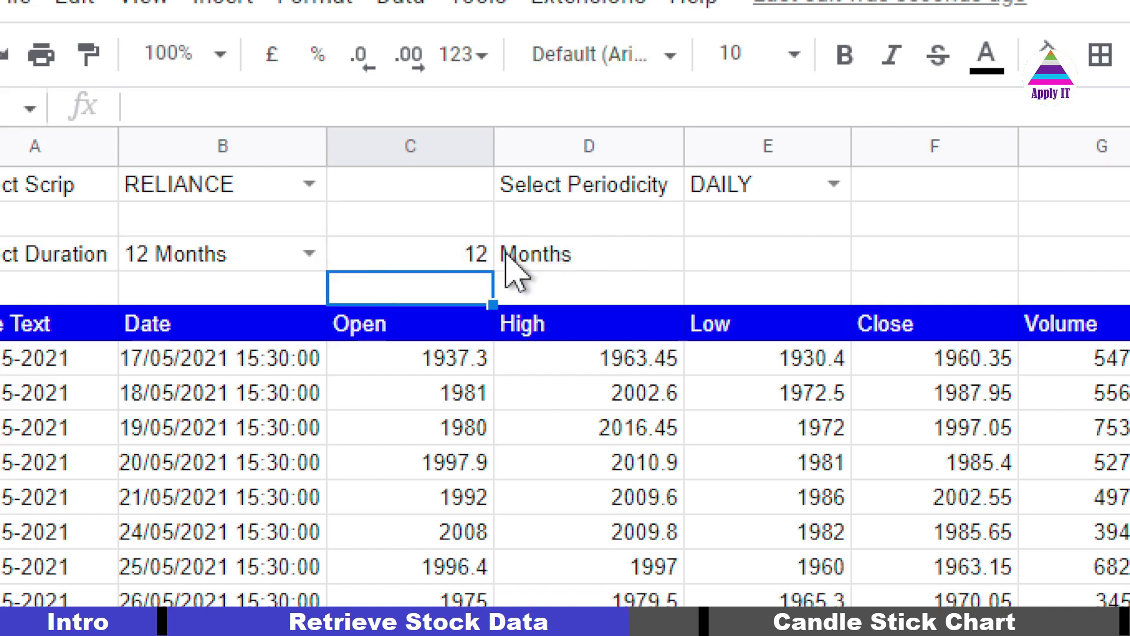
Step: Examine how the formula in B23 uses INDEX on the split duration, with row 1 and column 1, and the multiplier 30 for the start date
click(469, 257)
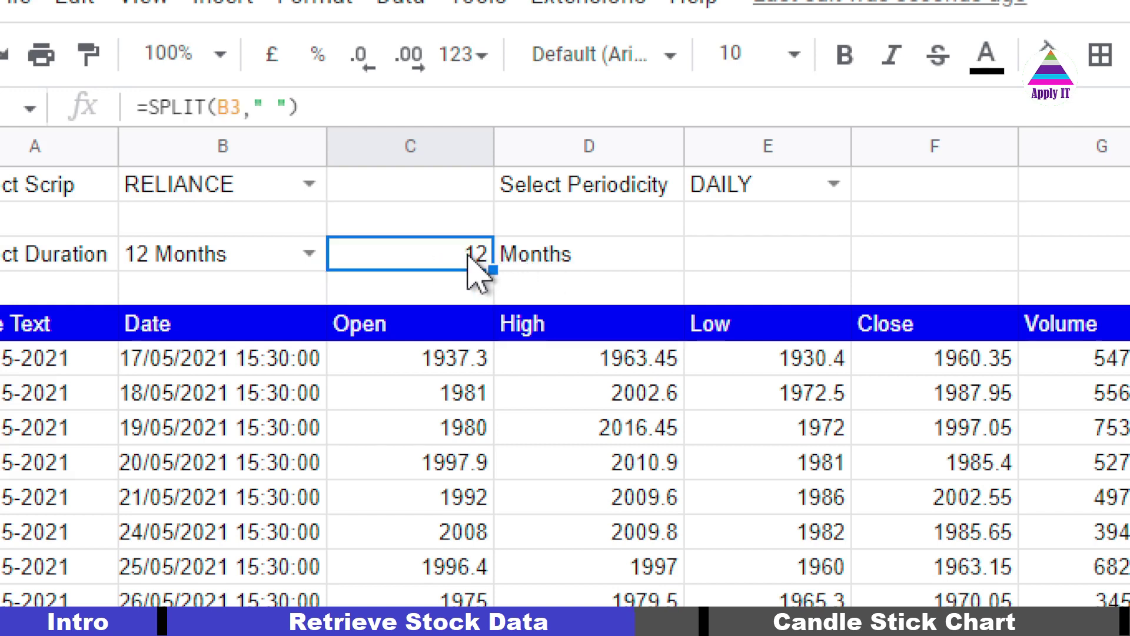
click(275, 328)
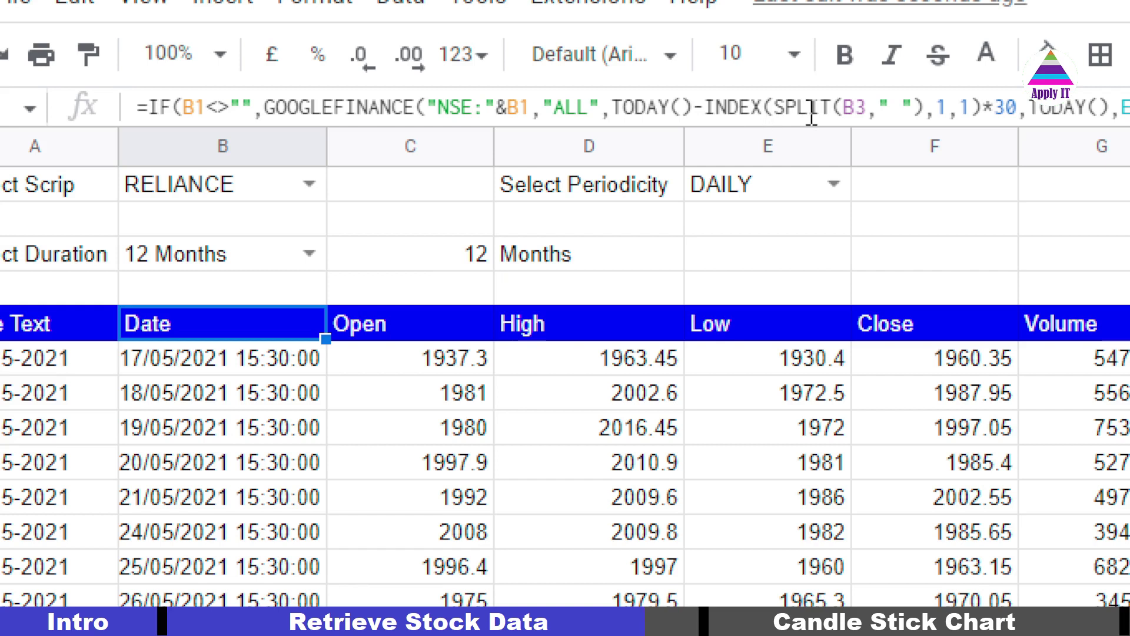
click(940, 110)
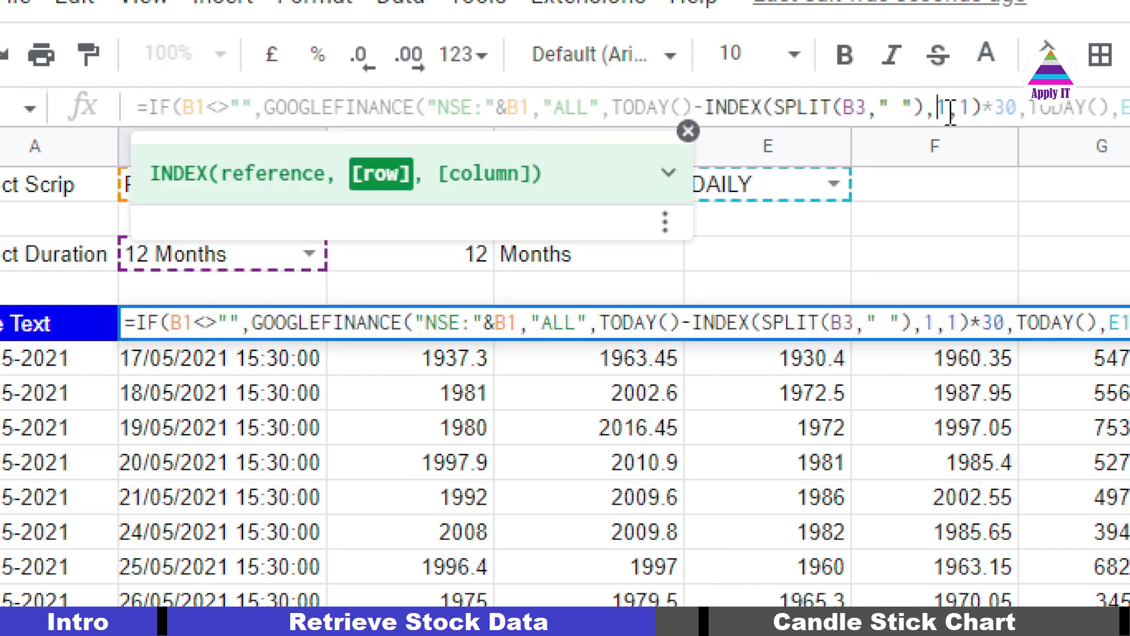
click(964, 112)
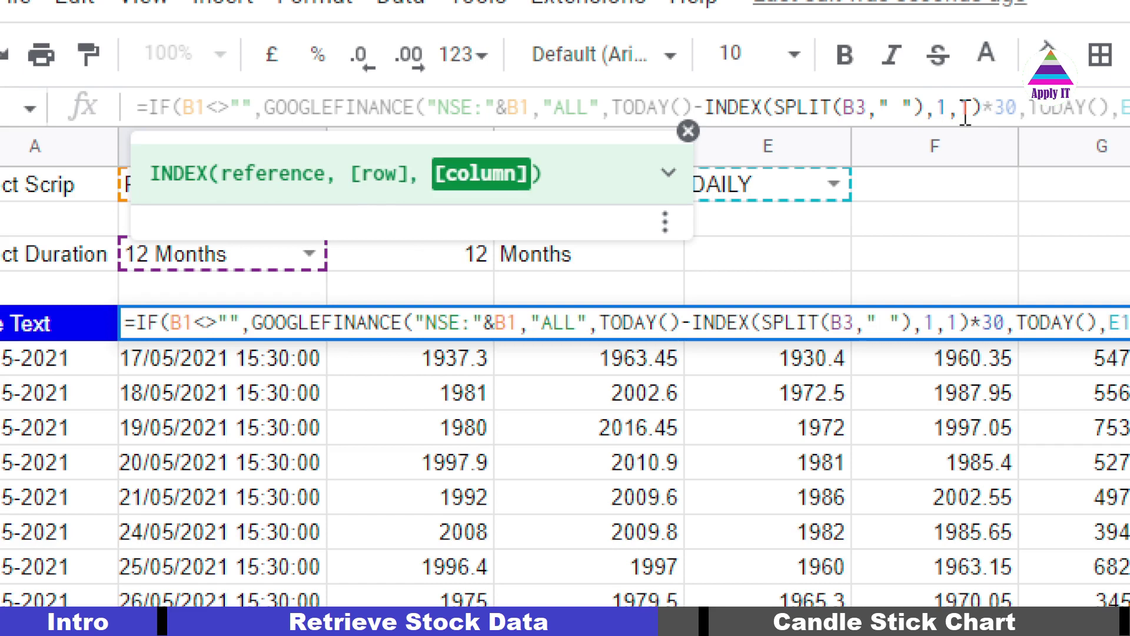
key(Escape)
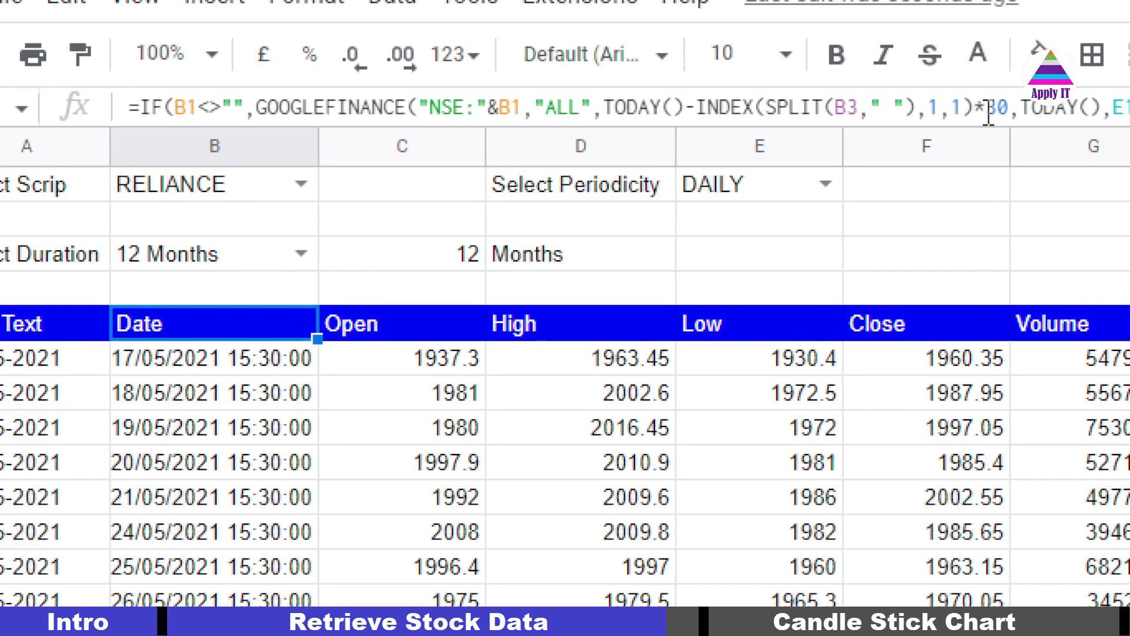
double_click(988, 109)
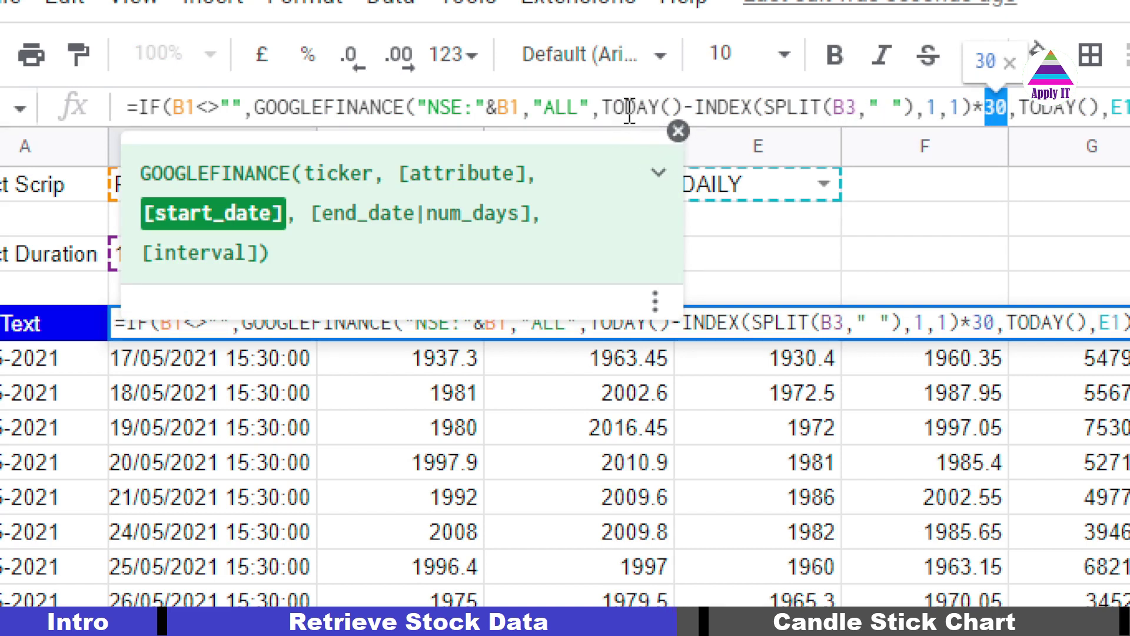
key(Escape)
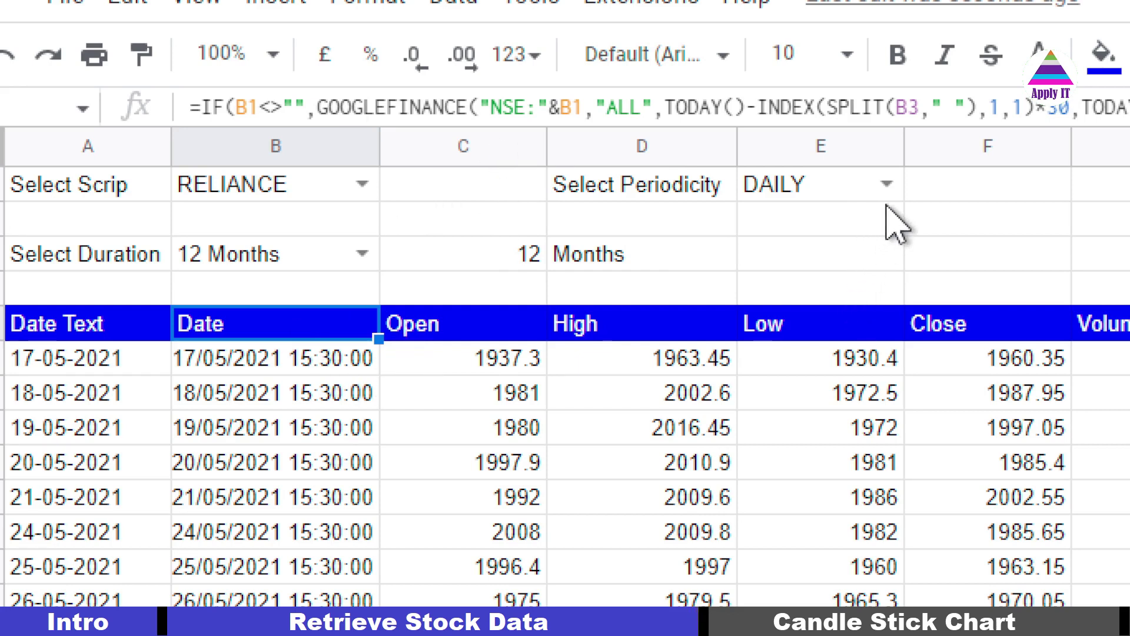
Step: Set the Select Periodicity value in E1 to WEEKLY
click(888, 185)
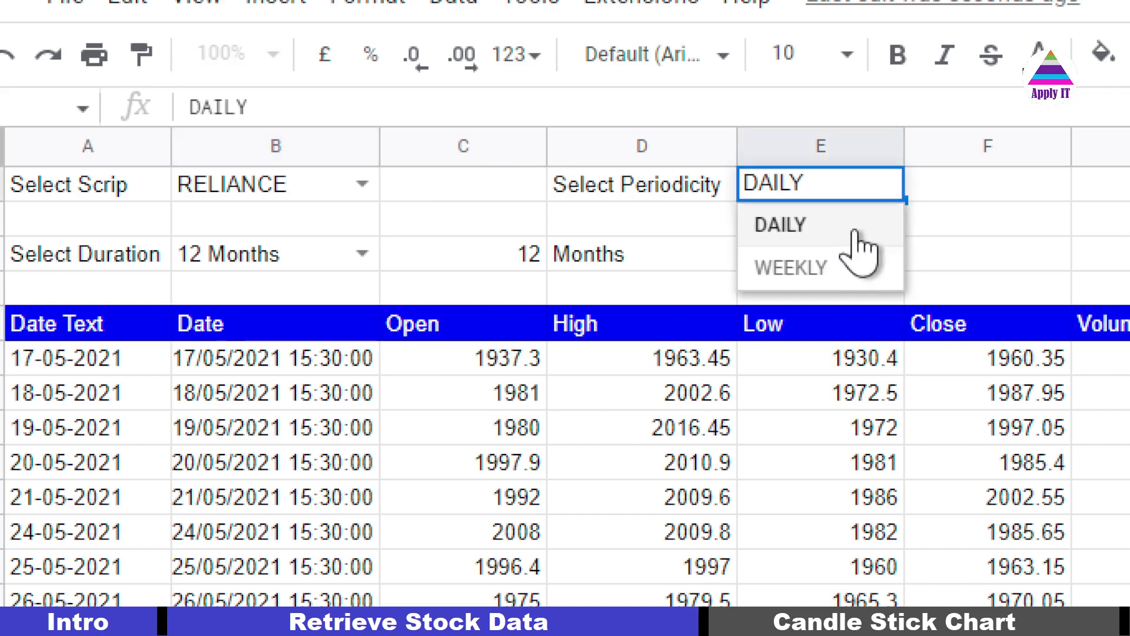
click(791, 268)
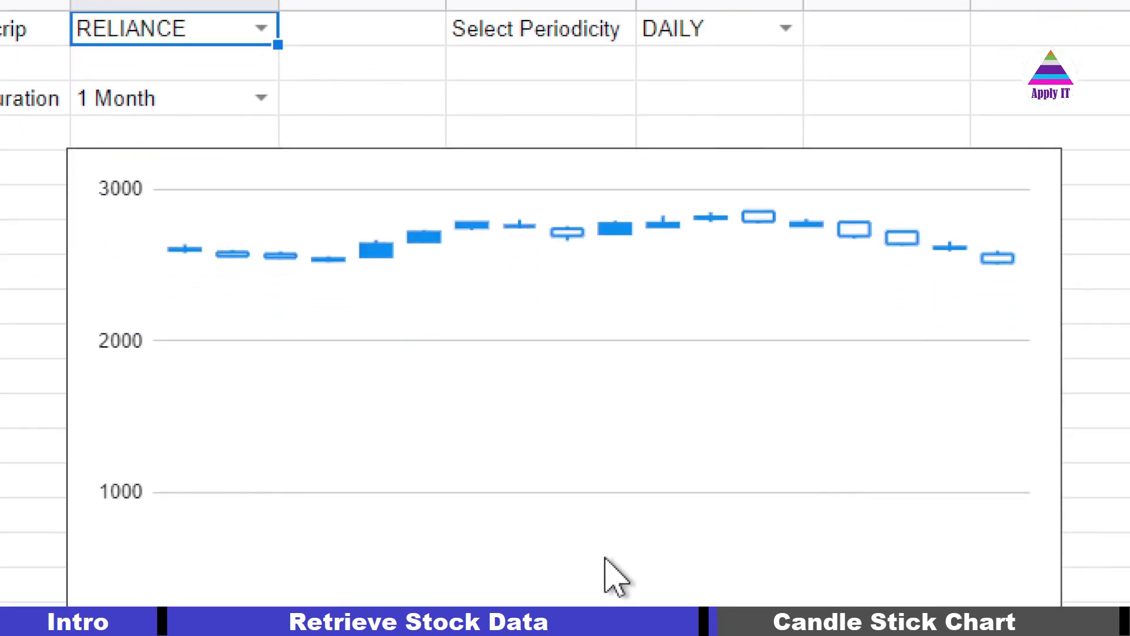
Step: Look at the finished candlestick chart on the Chart sheet and where the chart insertion command is found
click(520, 431)
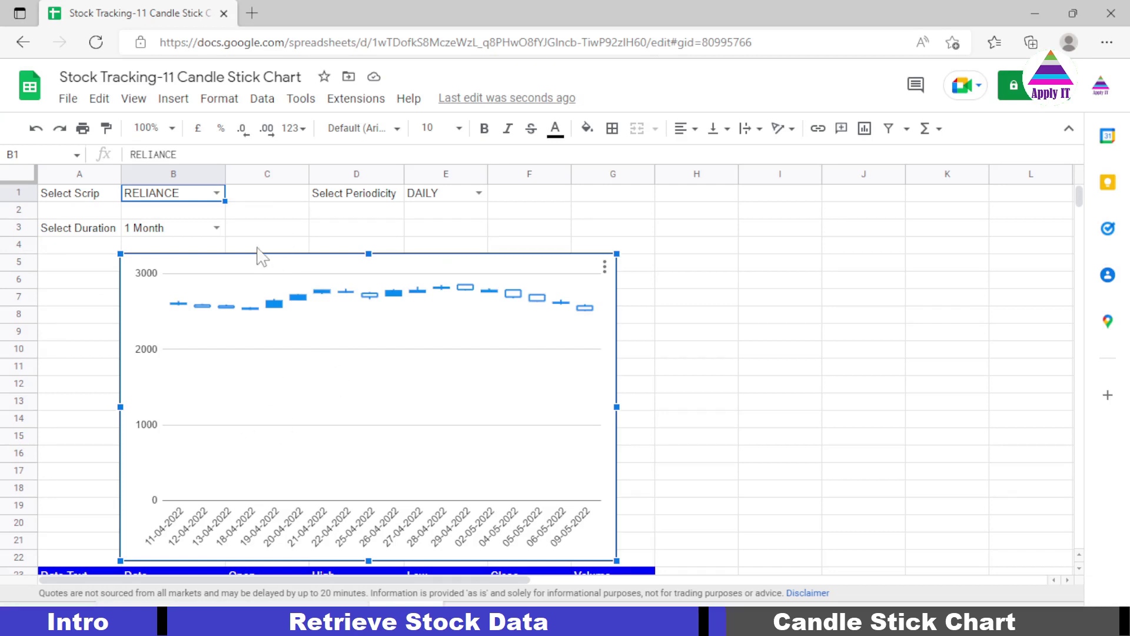
click(184, 103)
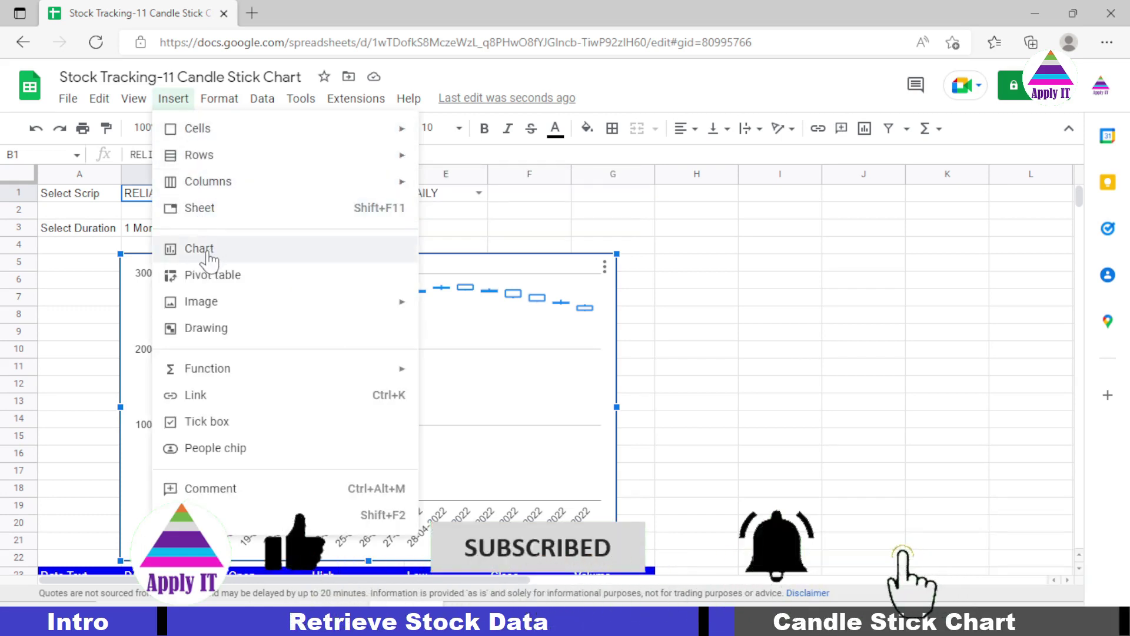
click(573, 352)
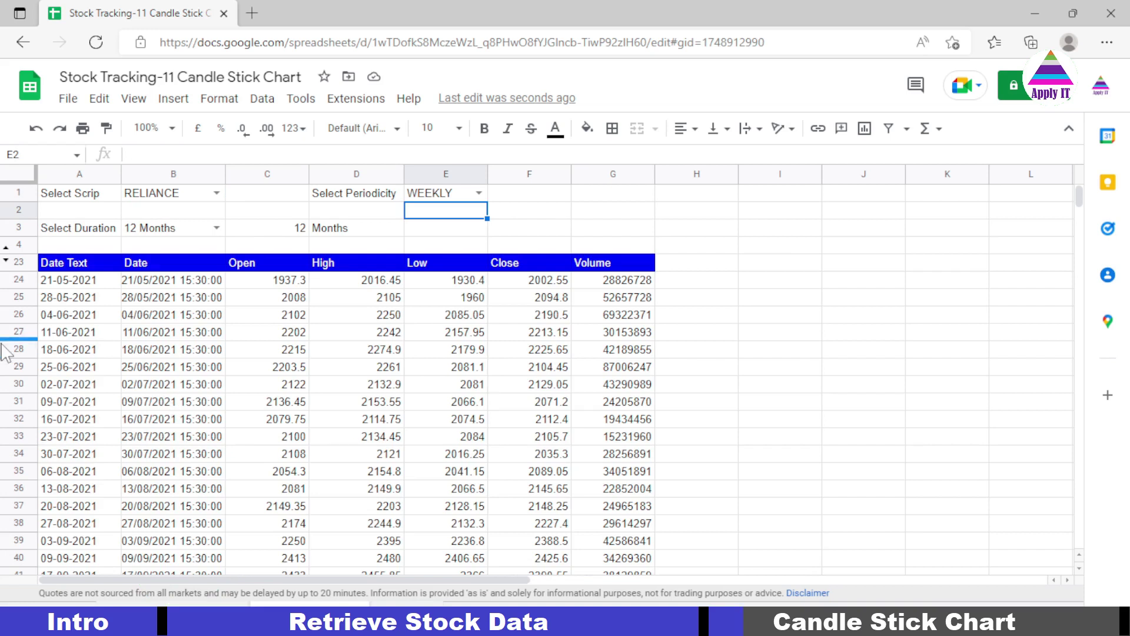
Step: Unhide rows 5 to 22 above the price table on the Retrieve Data sheet to make room for a chart
click(5, 260)
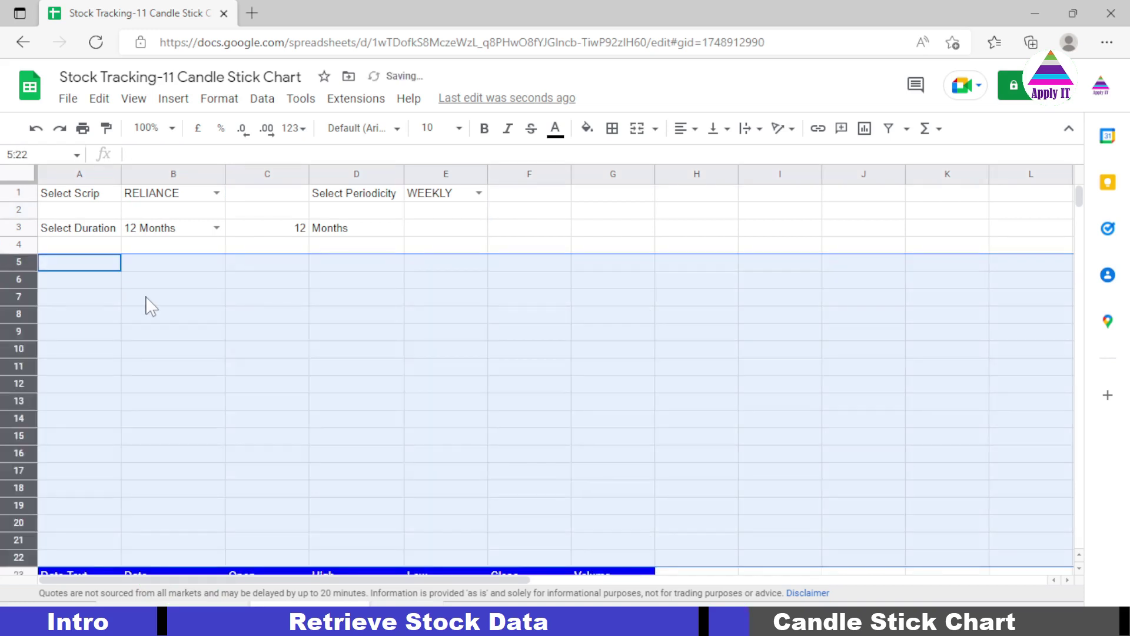
click(116, 274)
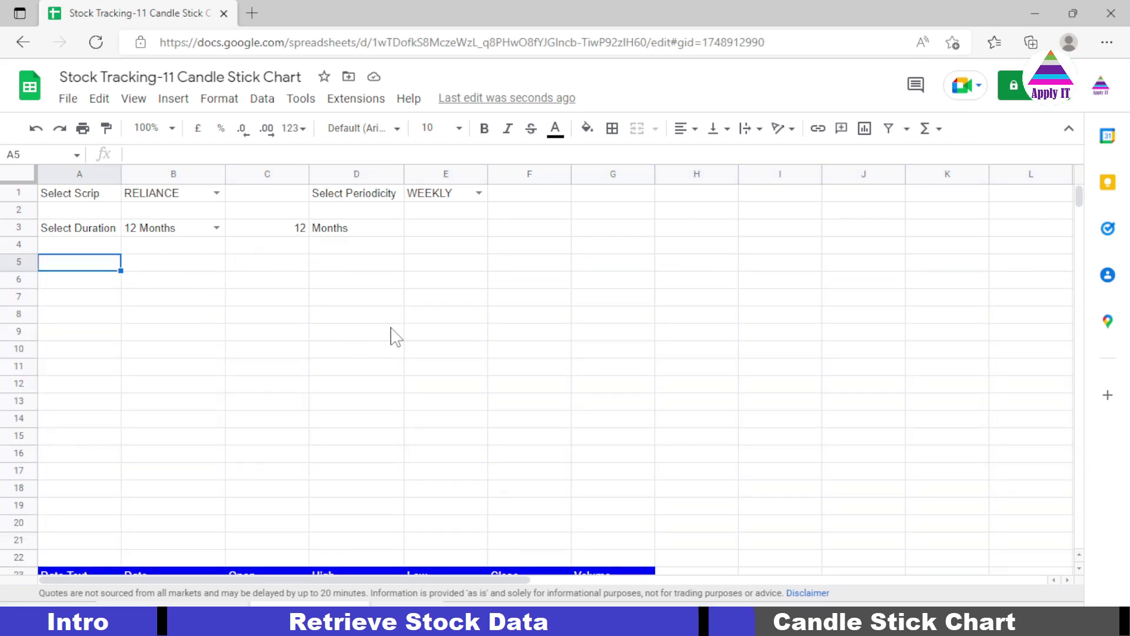
scroll(395, 336, down, 6)
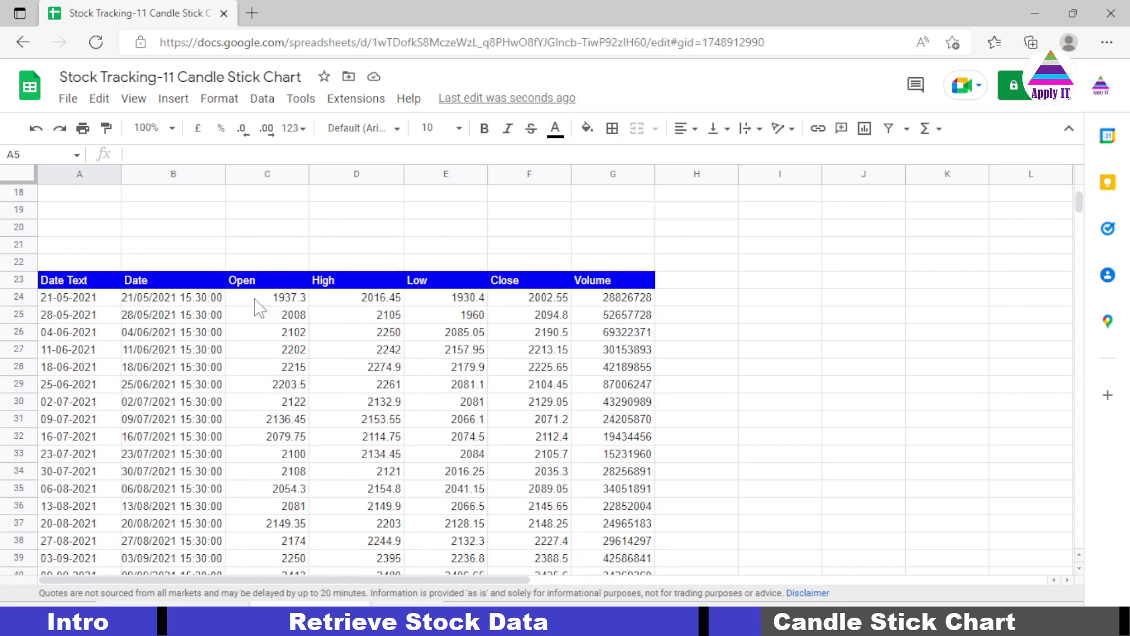
scroll(259, 400, up, 6)
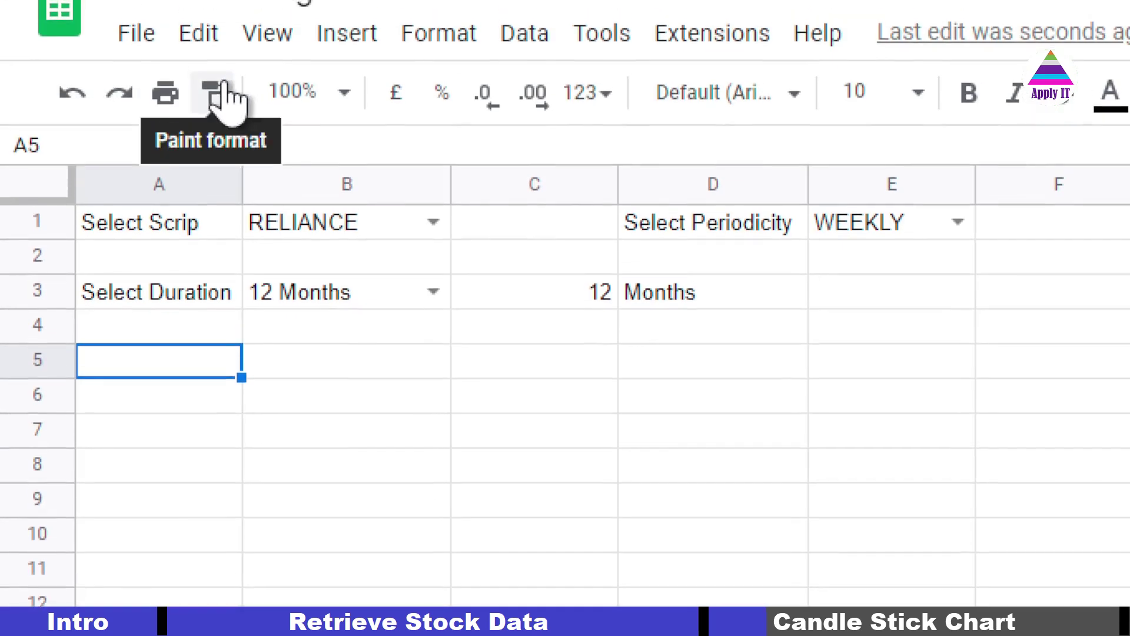
Step: Insert a chart on the Retrieve Data sheet and set its type to Candlestick chart
click(337, 75)
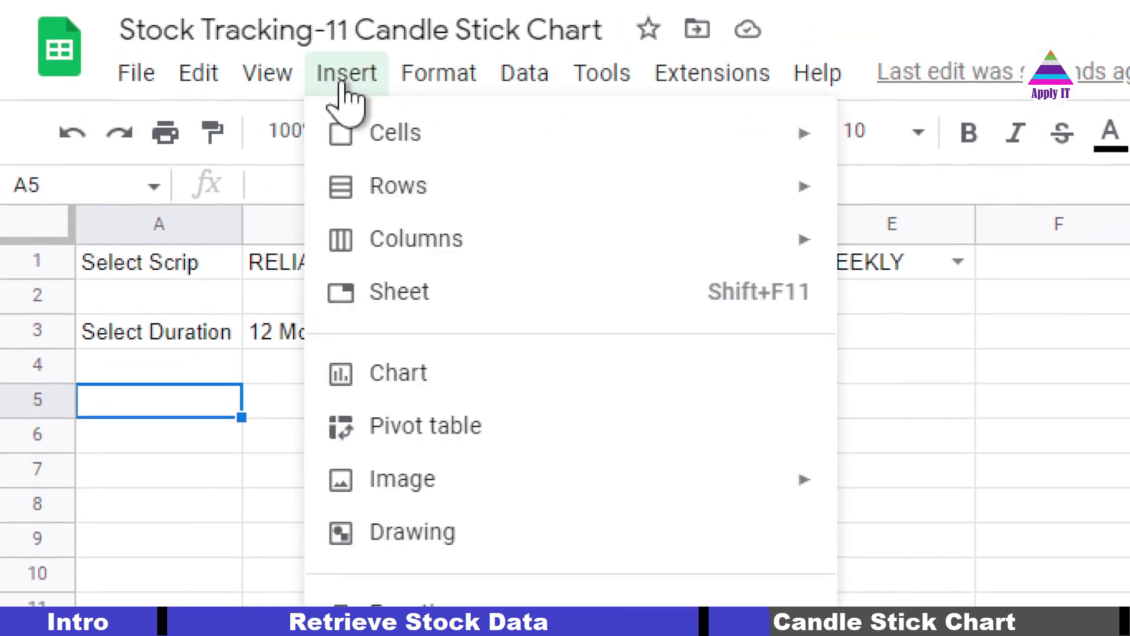
click(414, 376)
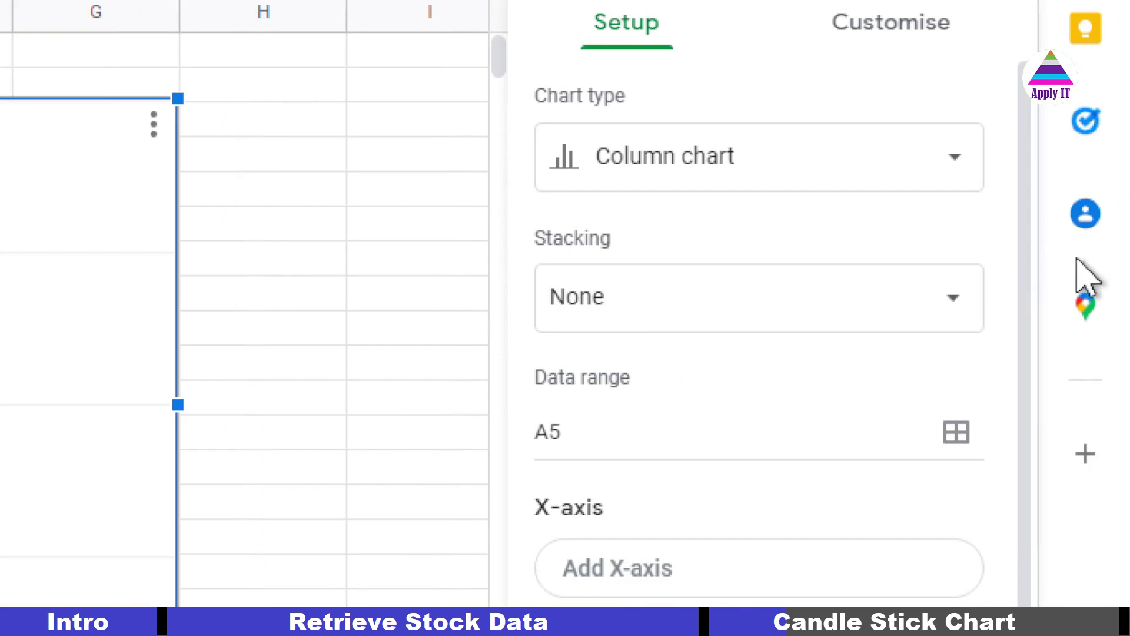
click(955, 160)
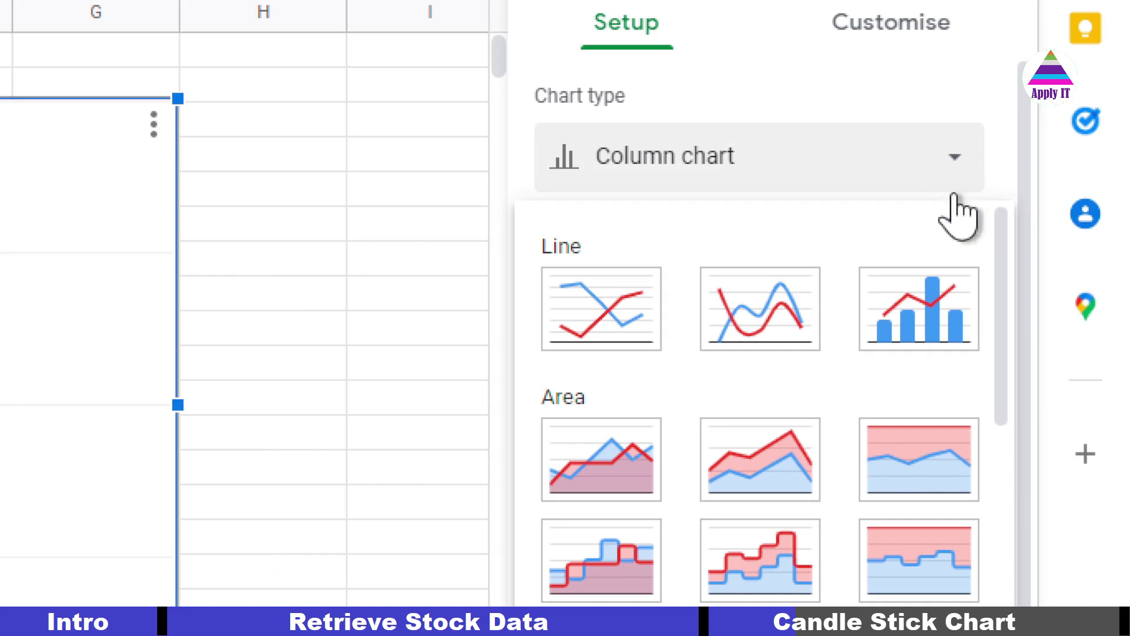
drag(1007, 342, 999, 518)
drag(1003, 471, 1001, 558)
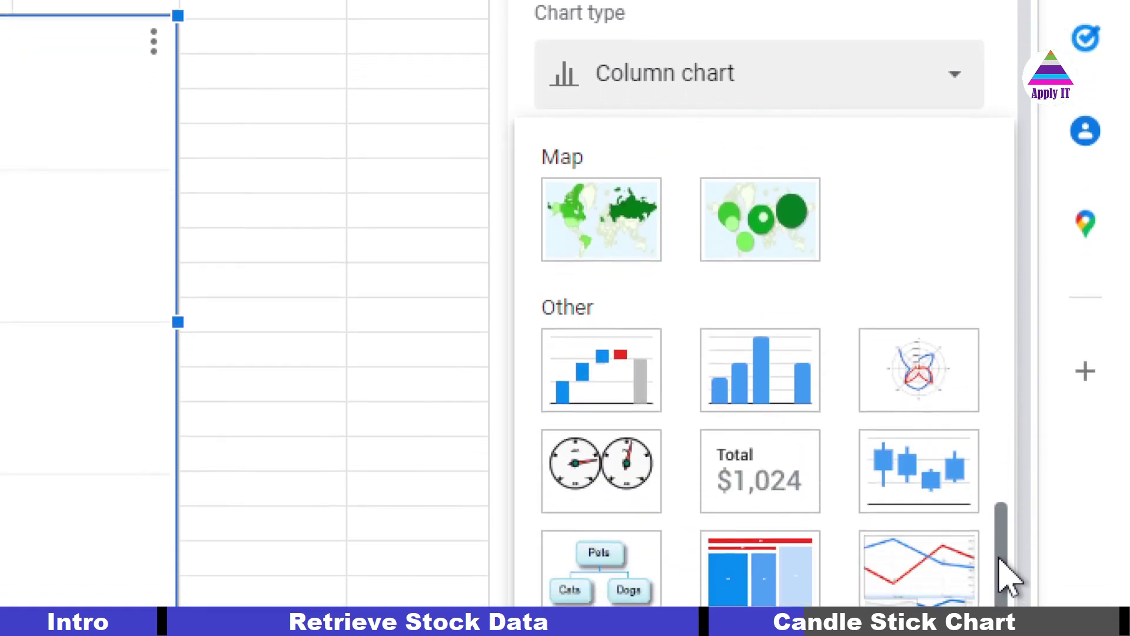
click(916, 486)
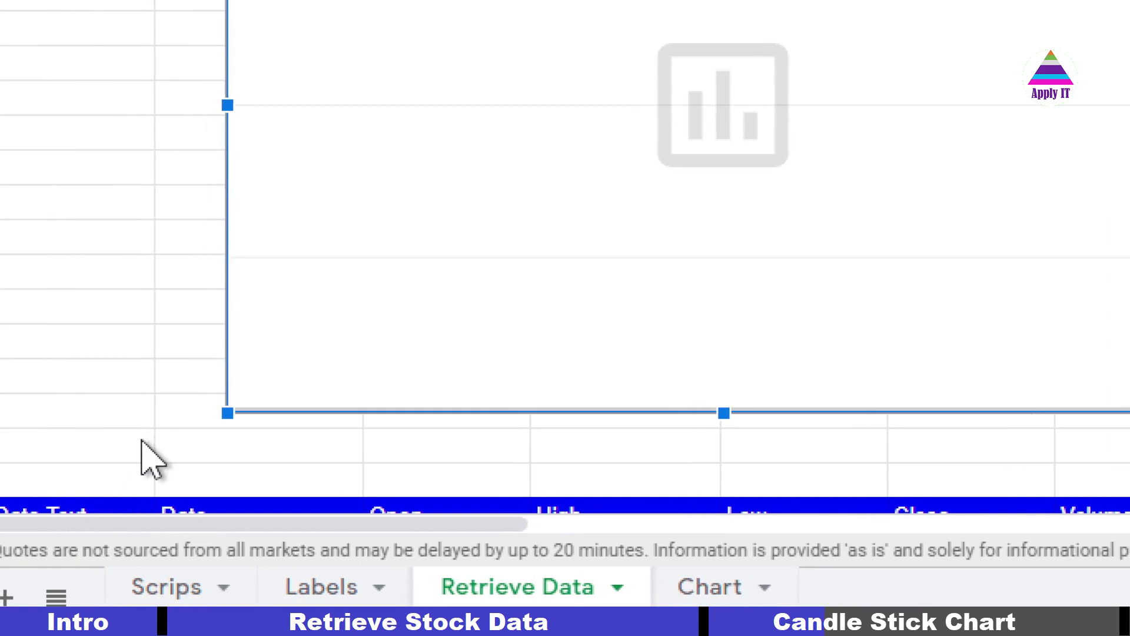
Step: Examine the Date Text formula in A24, including how TEXT formats the split date from B24 as DD-MM-YYYY
scroll(154, 389, down, 3)
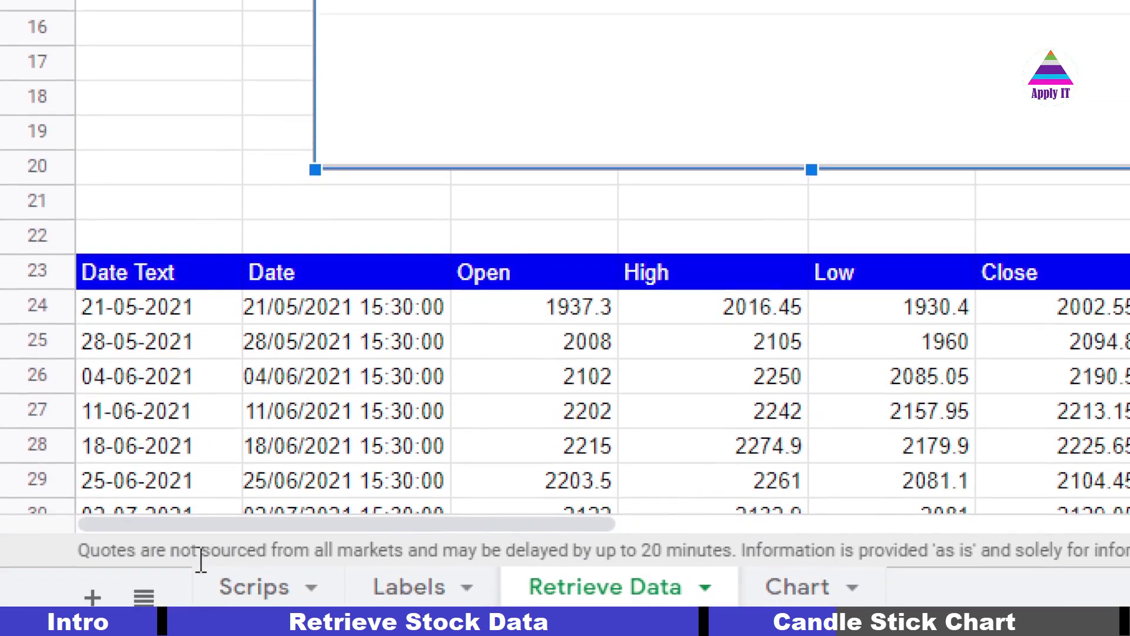
click(282, 318)
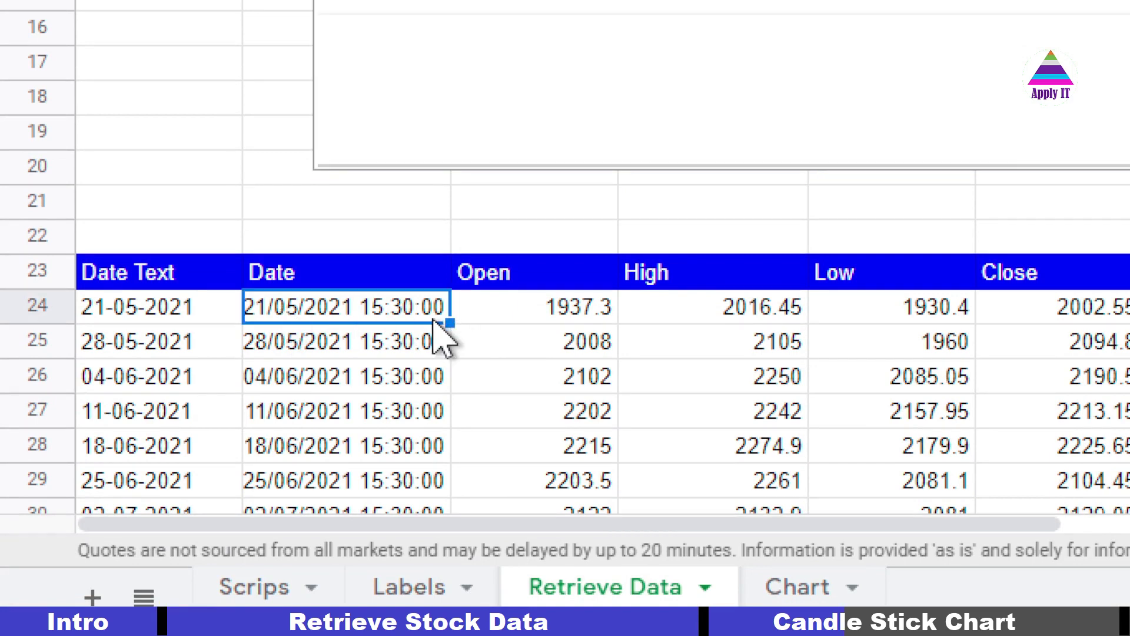
click(185, 318)
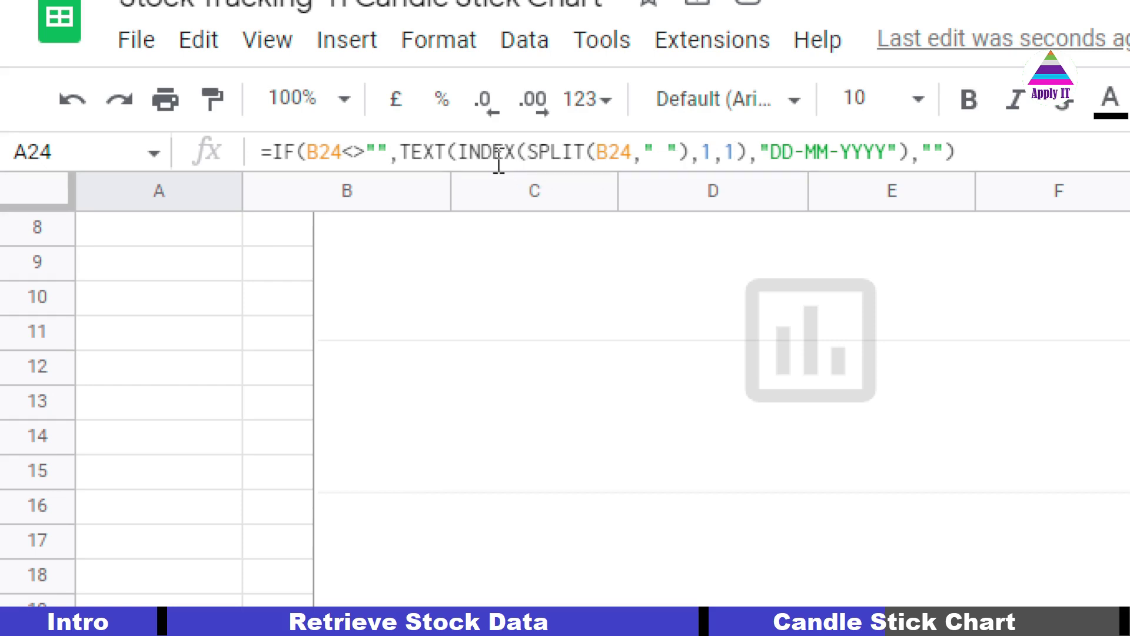
click(419, 154)
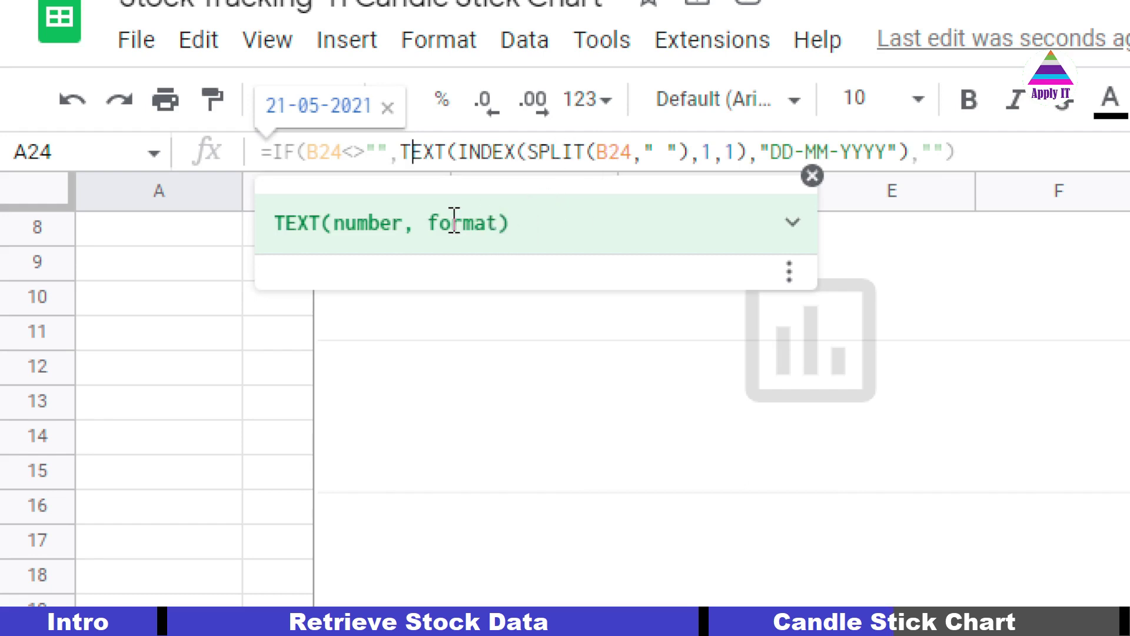
click(773, 155)
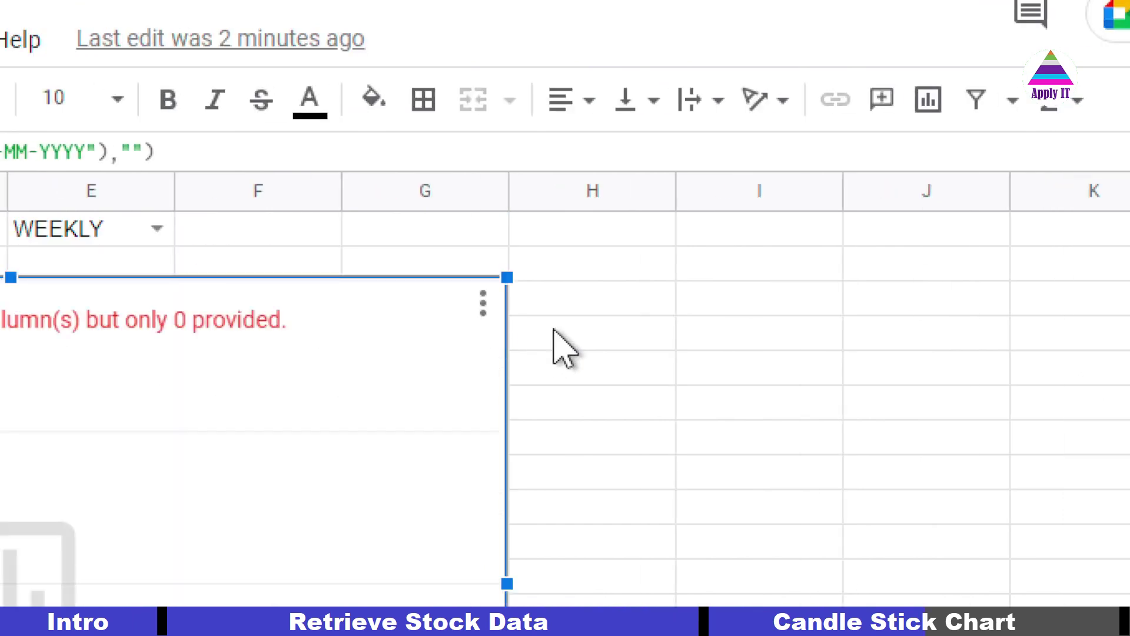
Step: Reopen the candlestick chart for editing and set its data range to A23:F
click(483, 303)
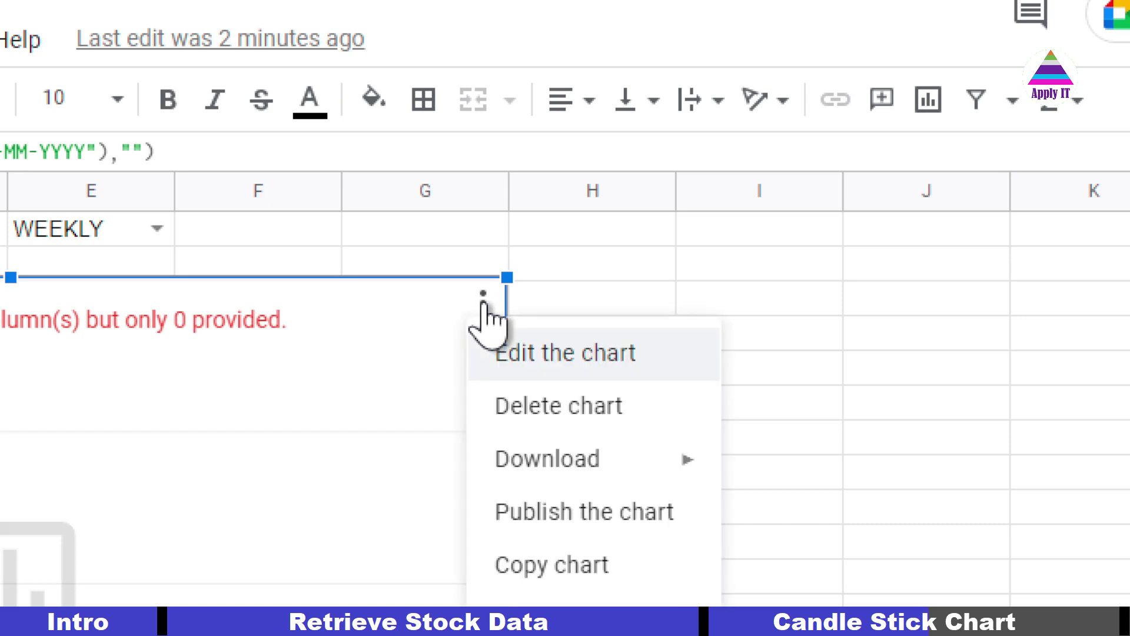
click(532, 357)
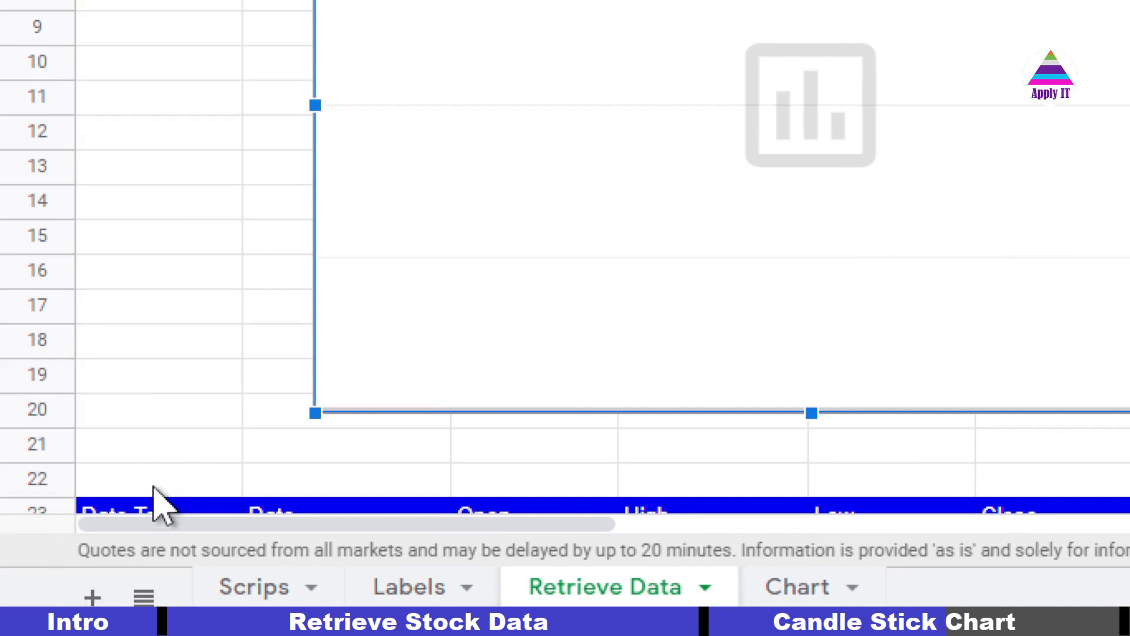
scroll(159, 506, down, 3)
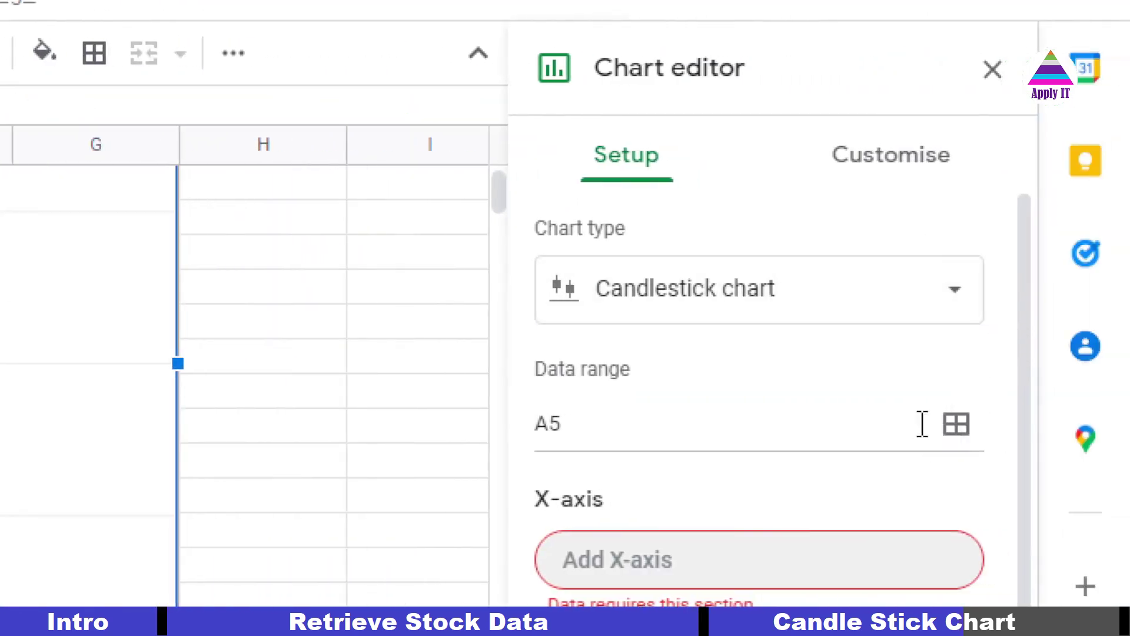
click(794, 269)
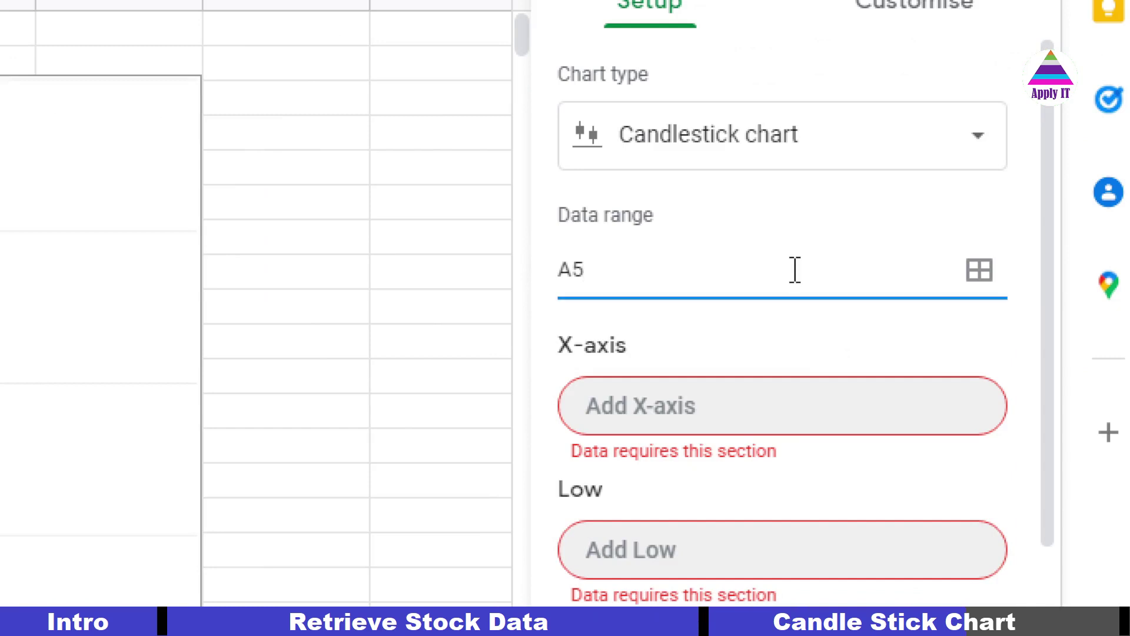
text(23:F)
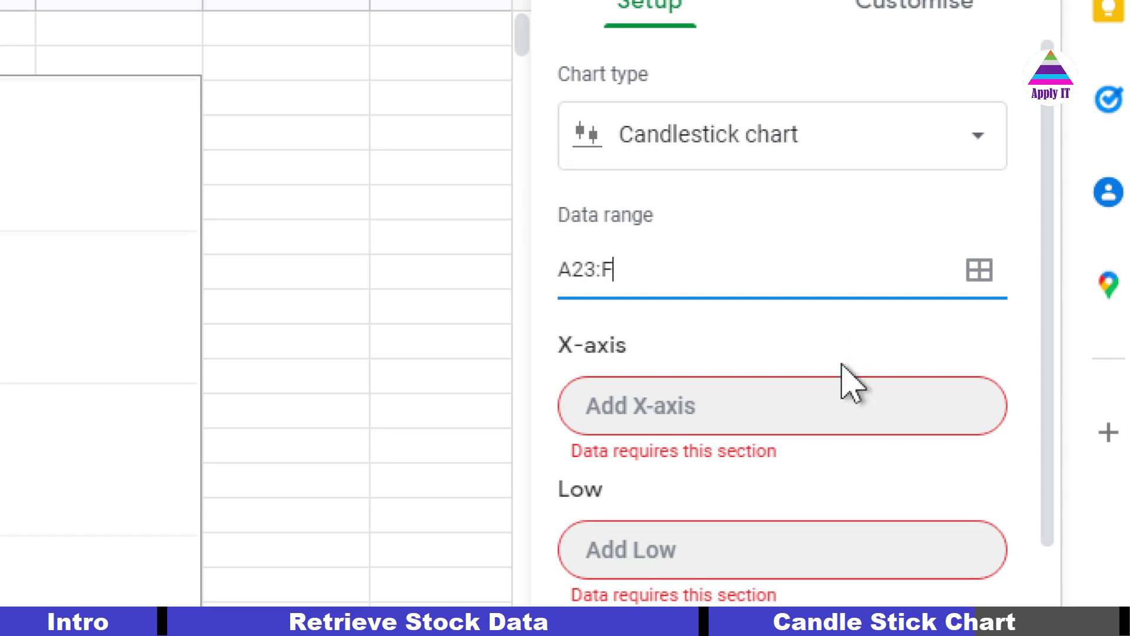
click(836, 436)
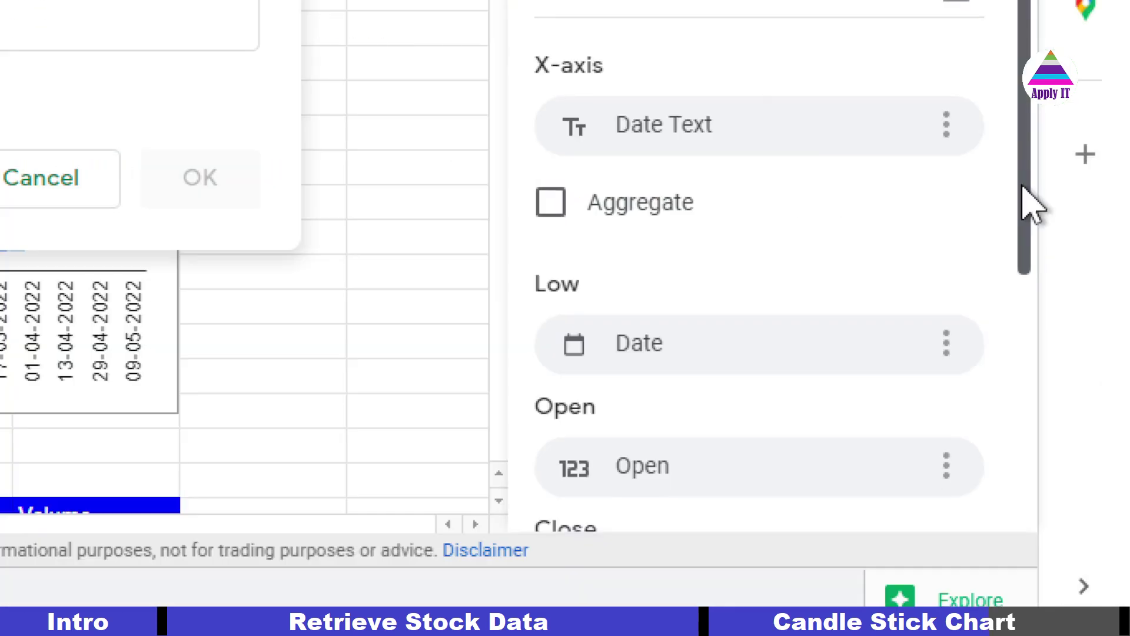
Step: Assign the Low column to the candlestick chart's Low series
drag(1022, 192, 1031, 342)
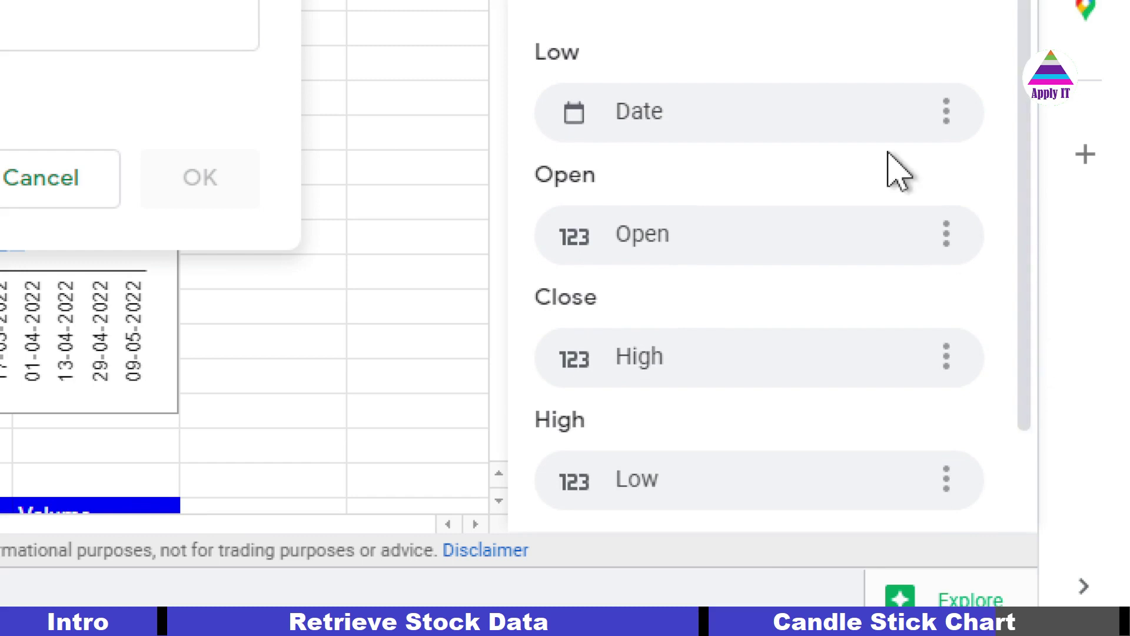
click(625, 113)
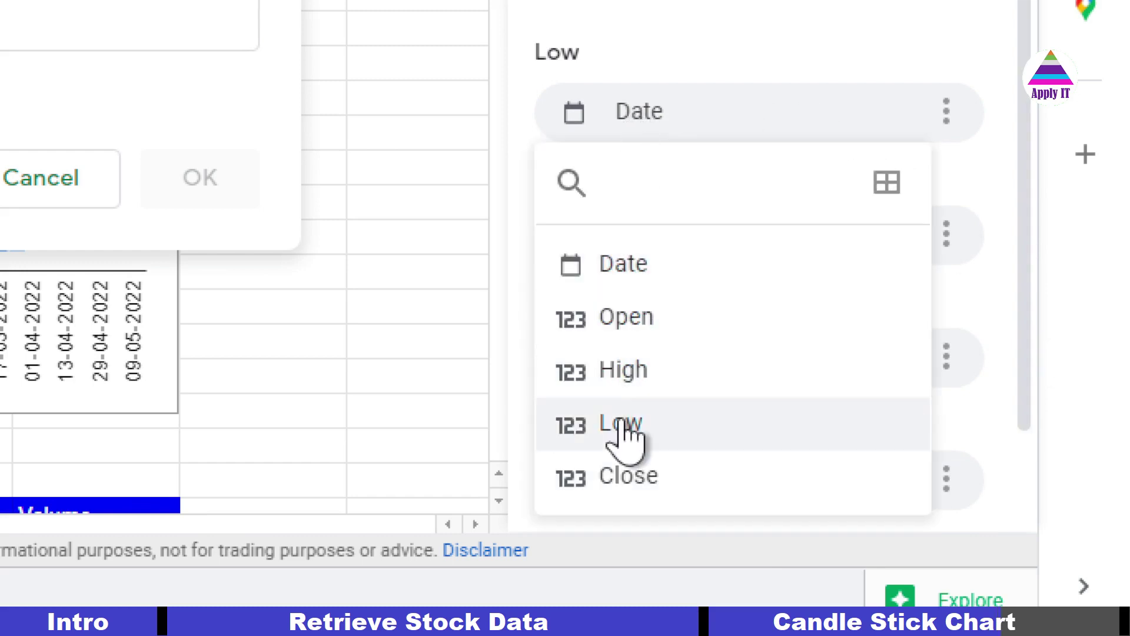
click(625, 442)
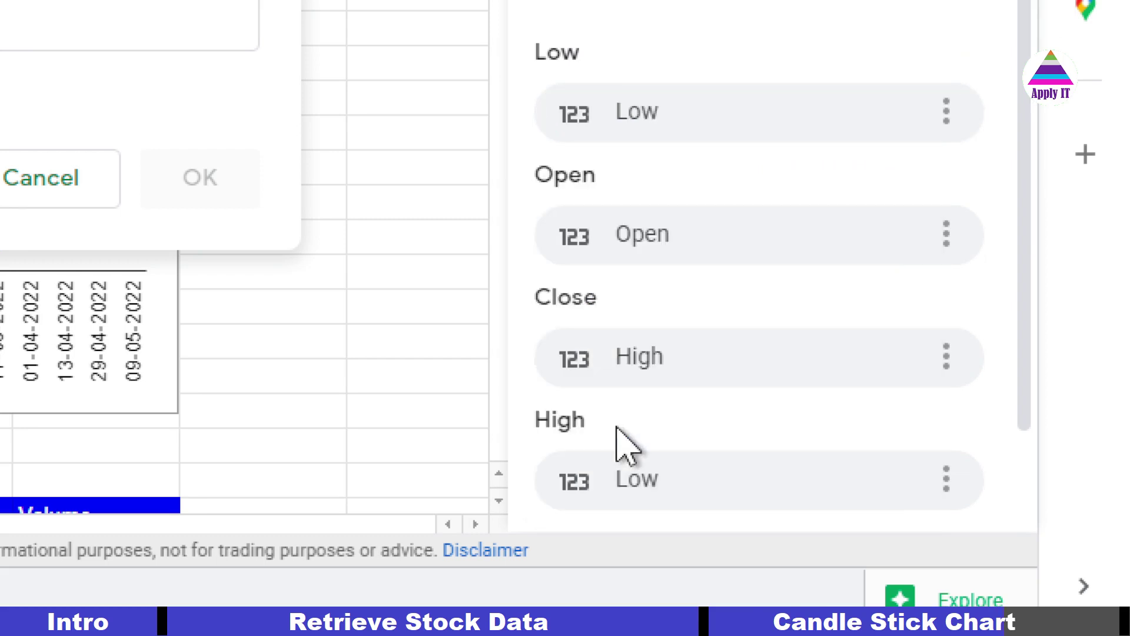
Step: Assign the Open, Close and High columns to the candlestick chart's matching Open, Close and High series
click(638, 243)
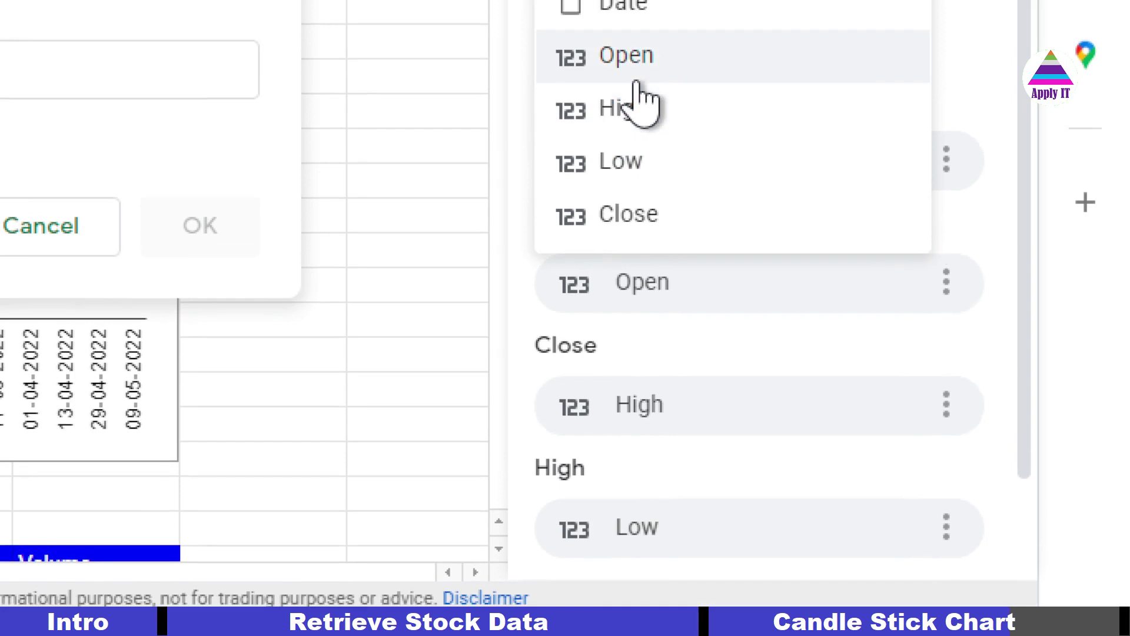
click(643, 96)
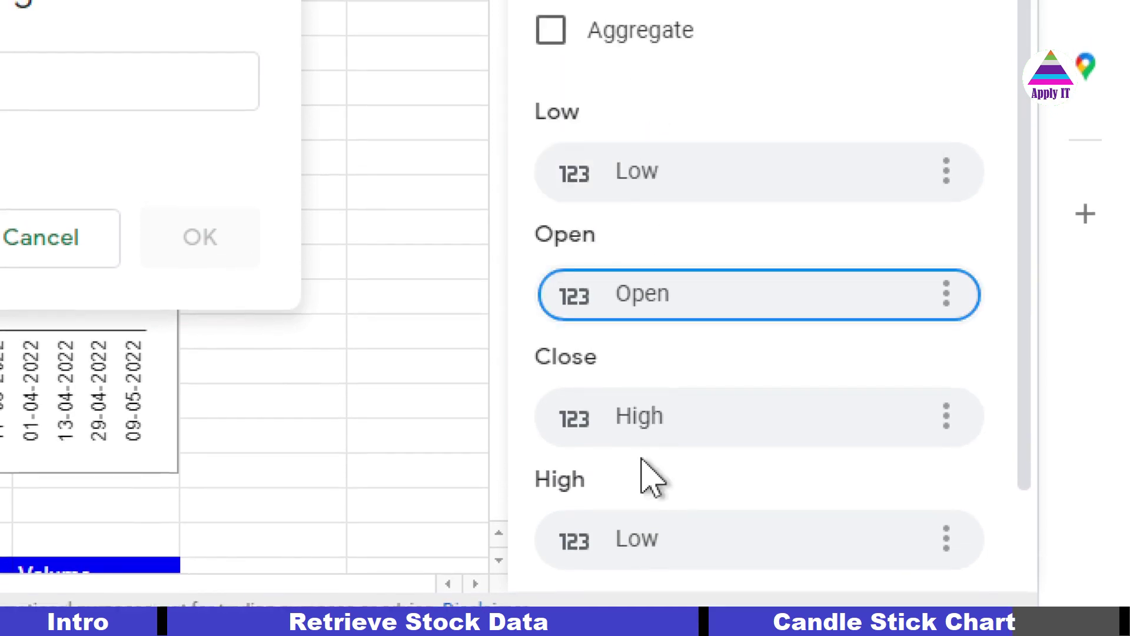
click(627, 425)
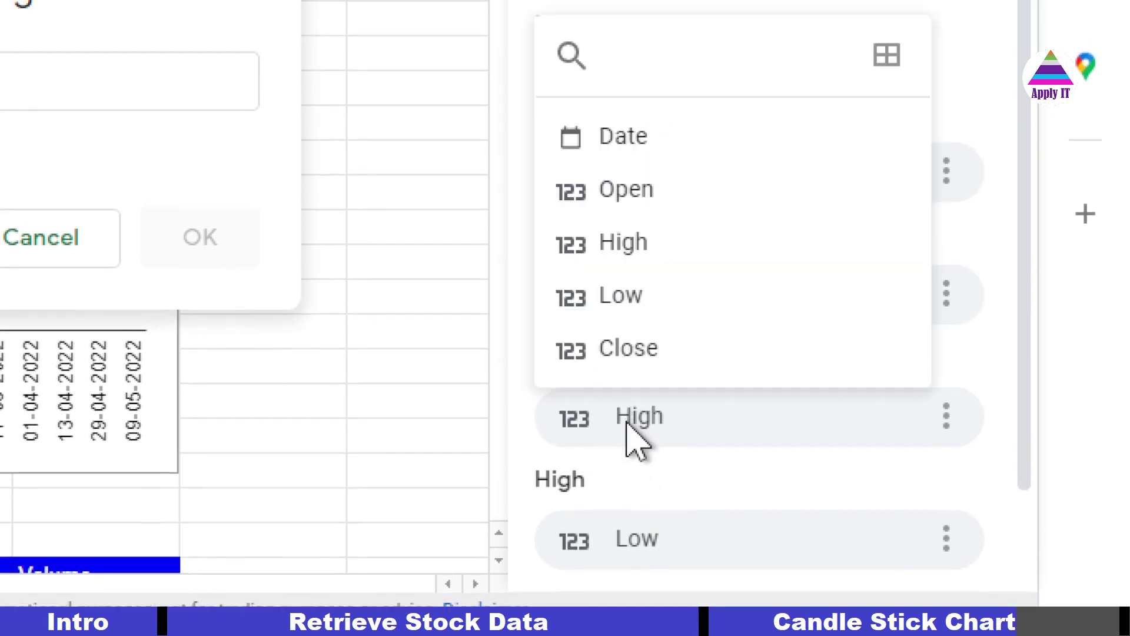
click(630, 366)
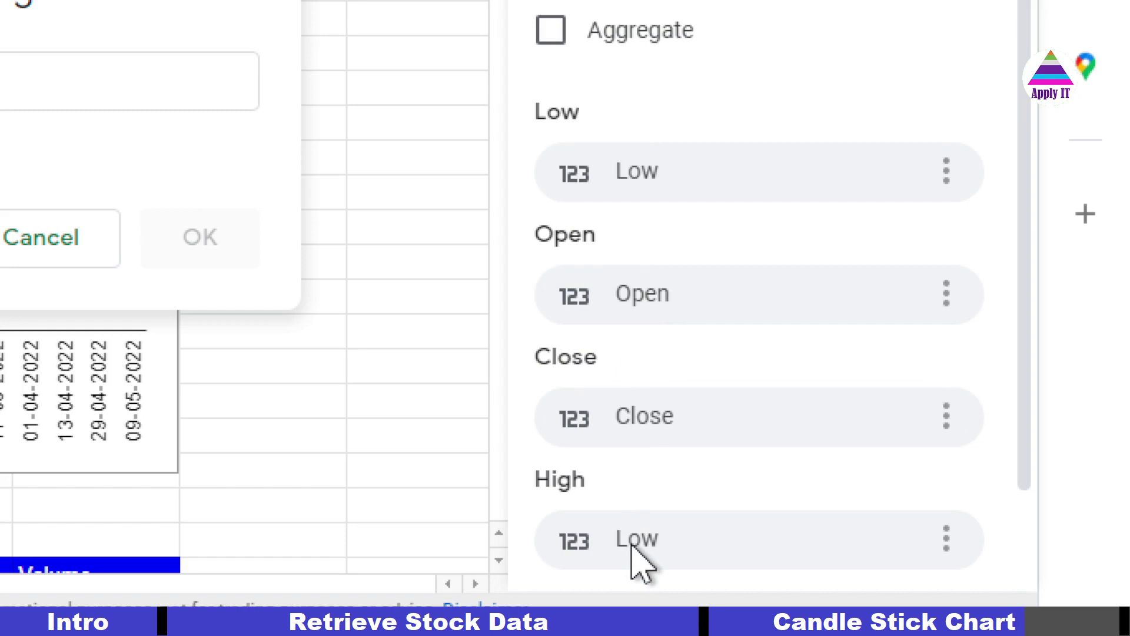
click(631, 544)
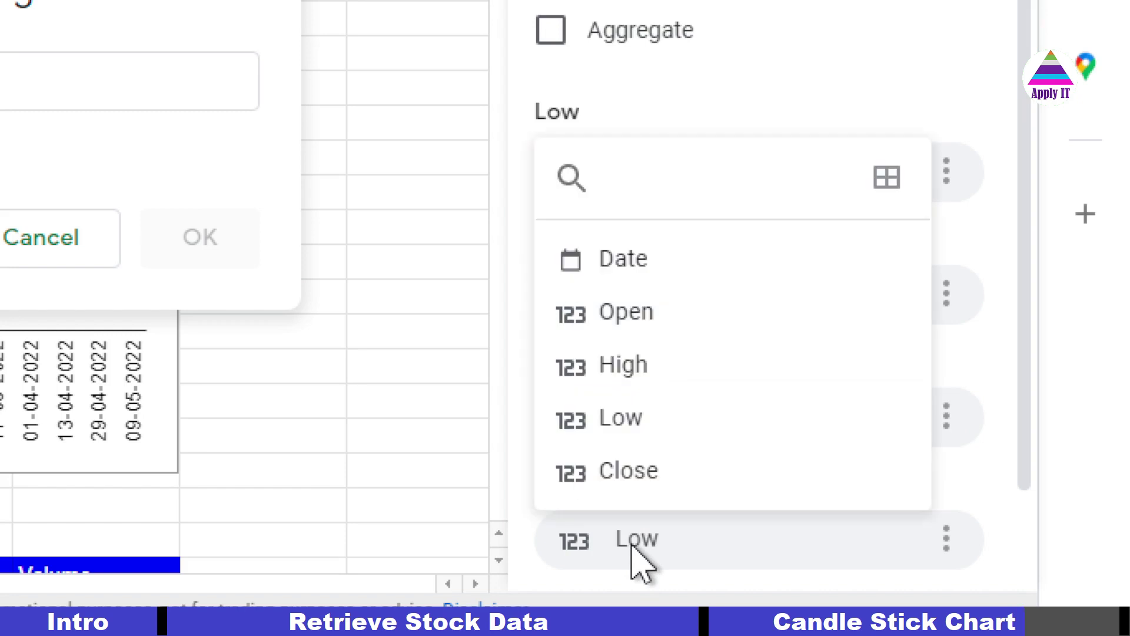
click(635, 389)
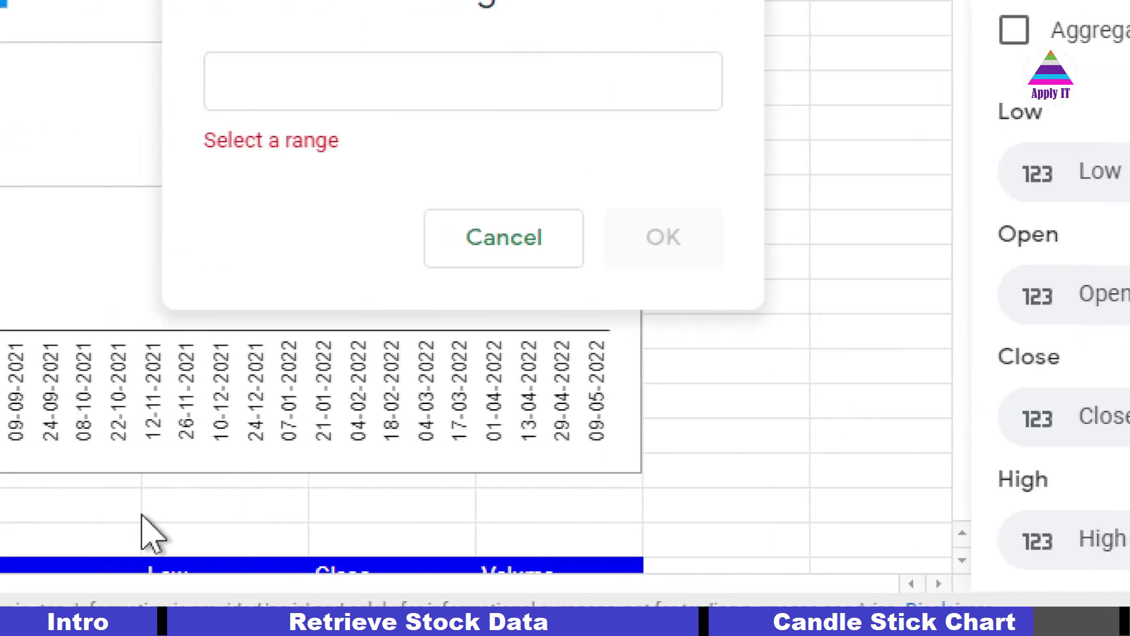
Step: Use row 23 as the chart's headers and move the chart below the Select Duration row, aligned with column B
scroll(276, 512, down, 4)
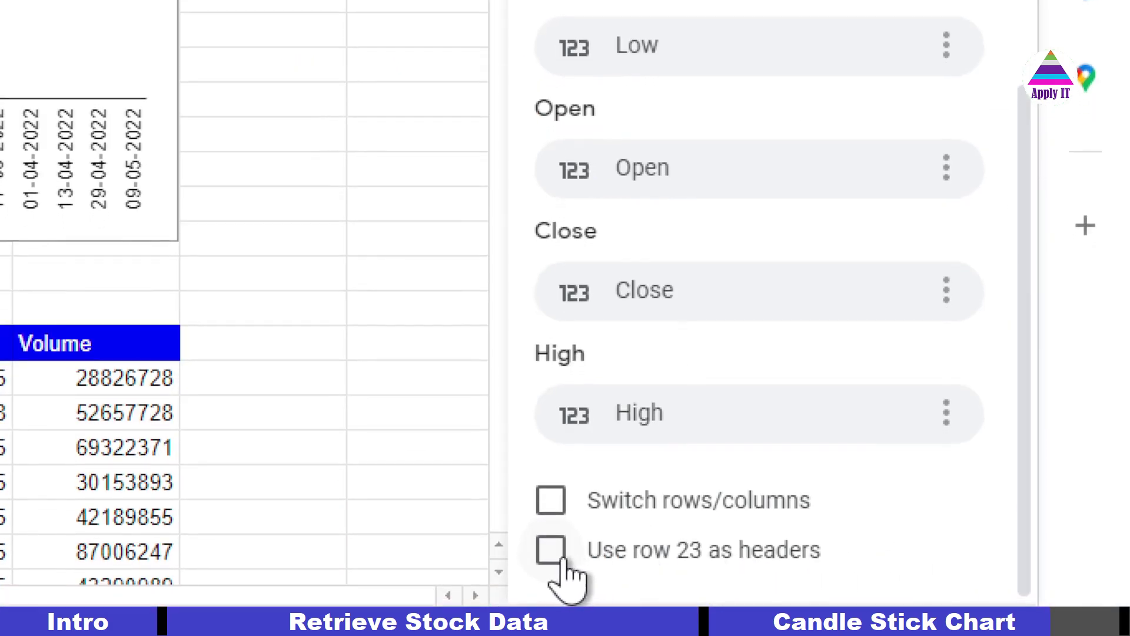
click(551, 552)
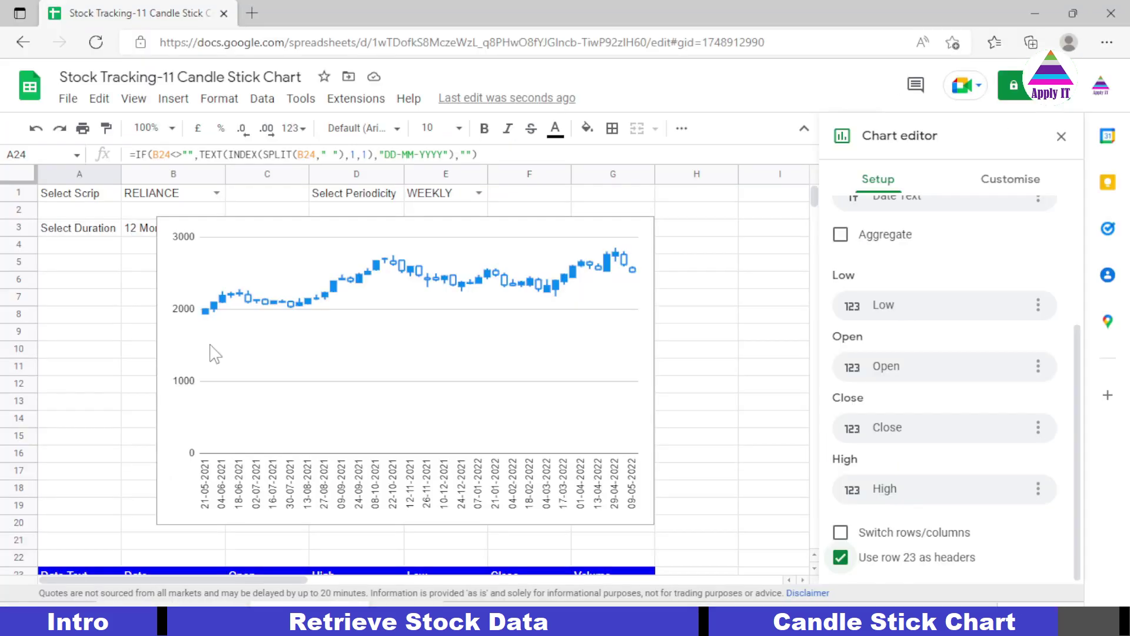
click(190, 574)
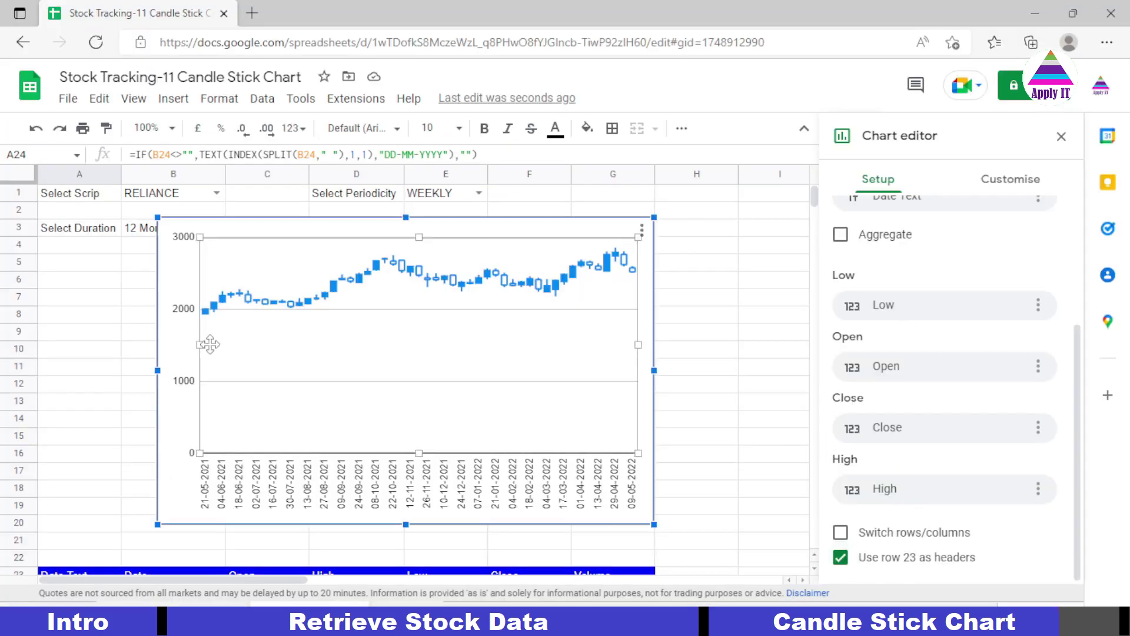
drag(210, 345, 172, 371)
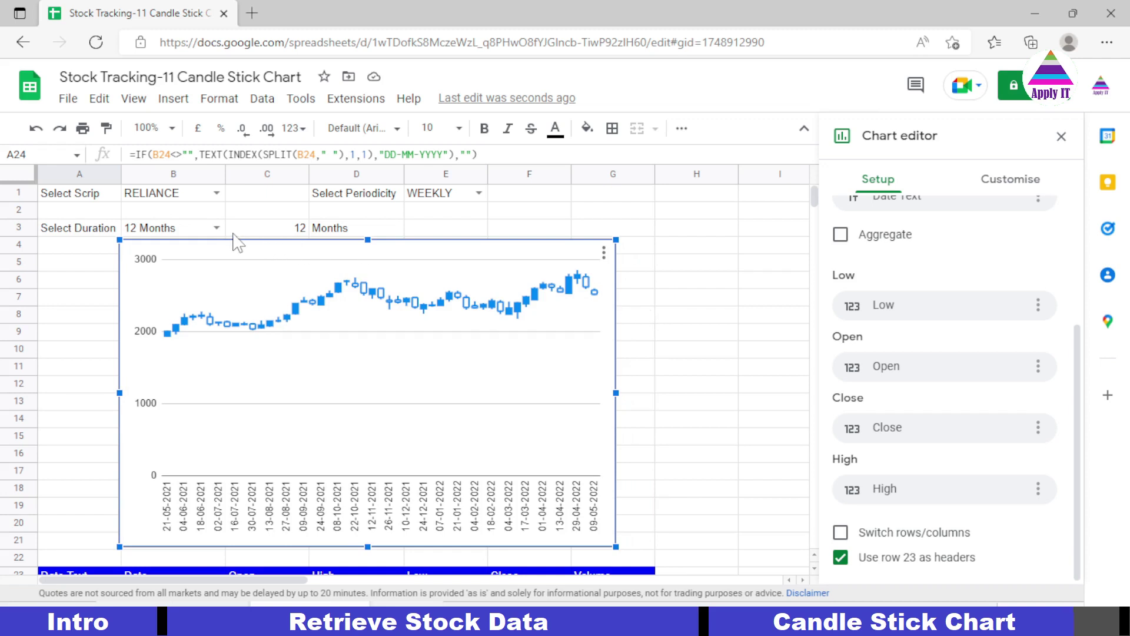
Step: Set the duration to 6 Months and the periodicity to DAILY for the charted stock
click(217, 228)
click(169, 273)
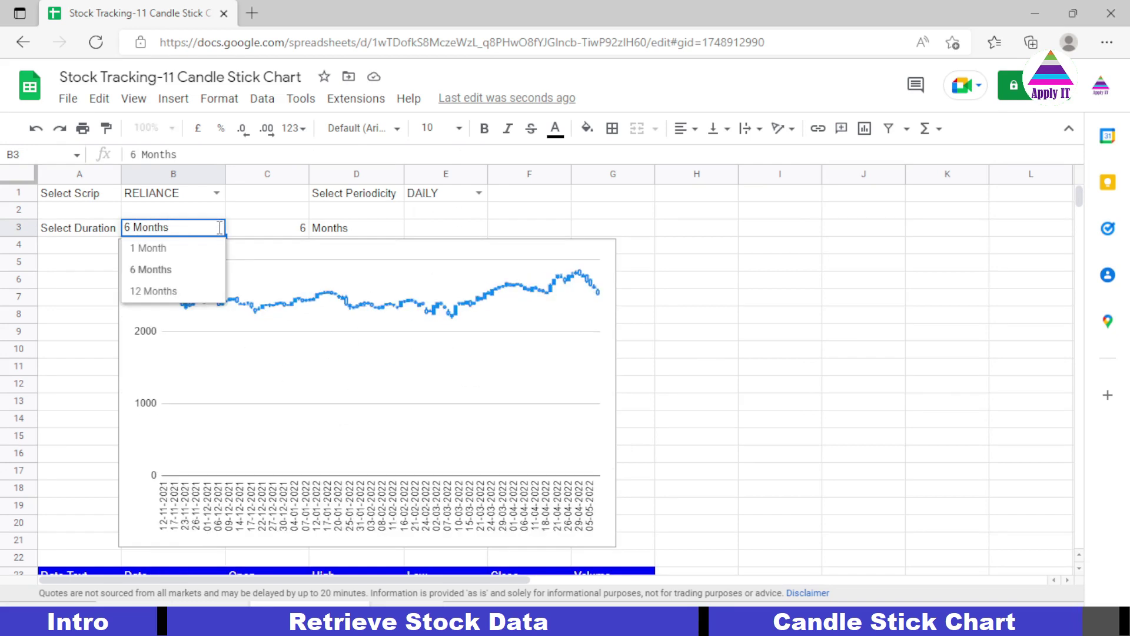
Step: In the sheet with the Duration and Periodicity lists, copy the 6 Months and 12 Months entries one row down to A4:A5
key(ctrl+shift+Page_Down)
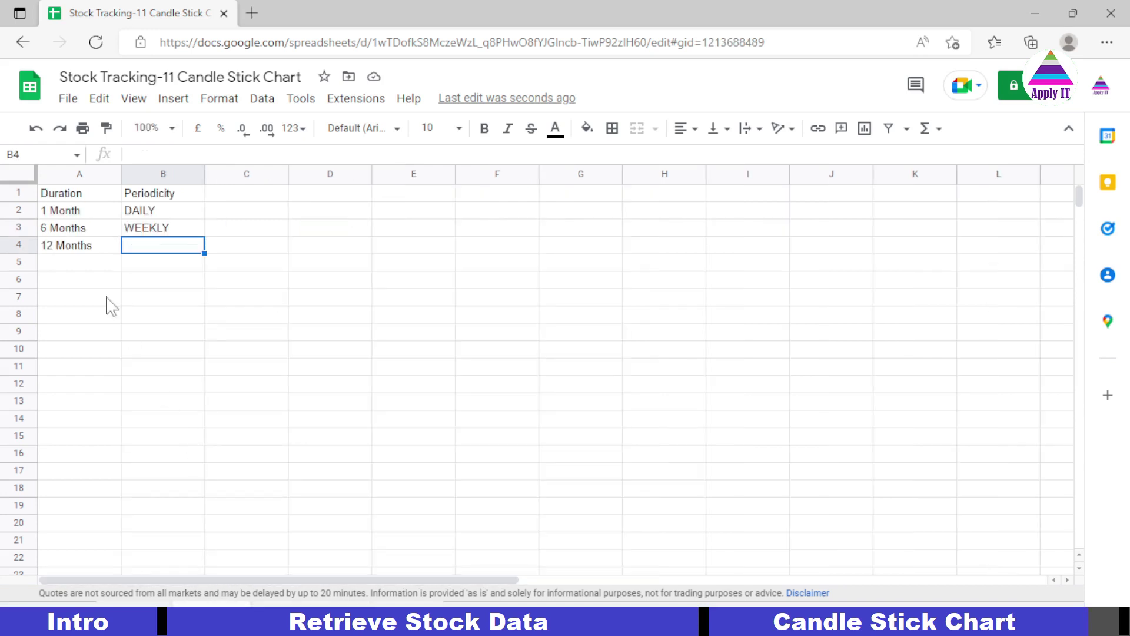
click(81, 233)
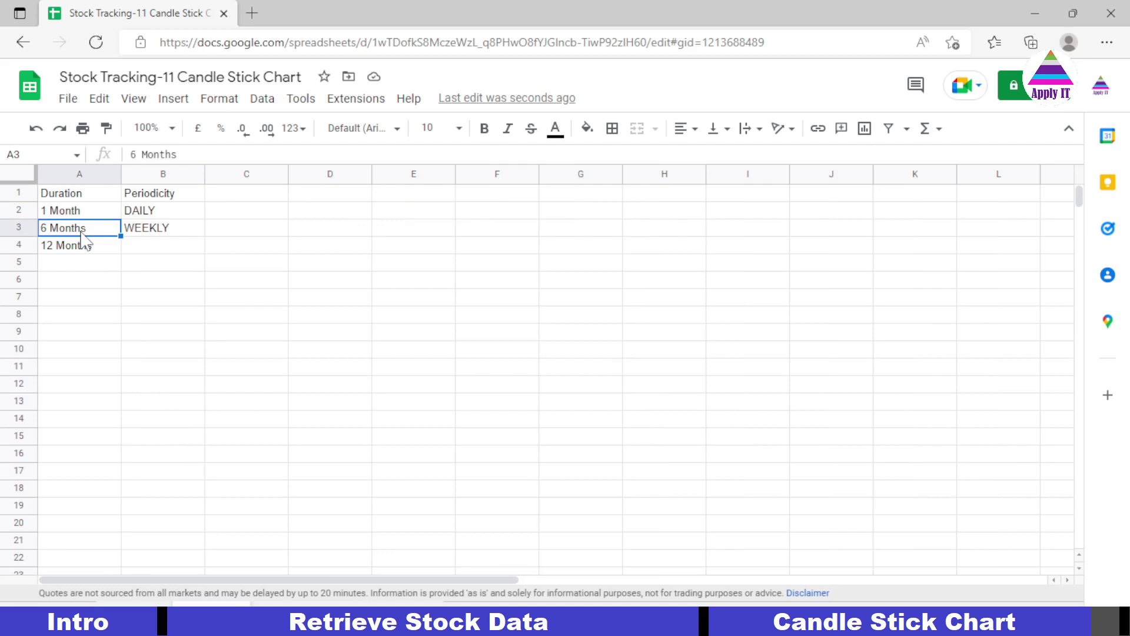
key(shift+Down)
key(ctrl+c)
key(Down)
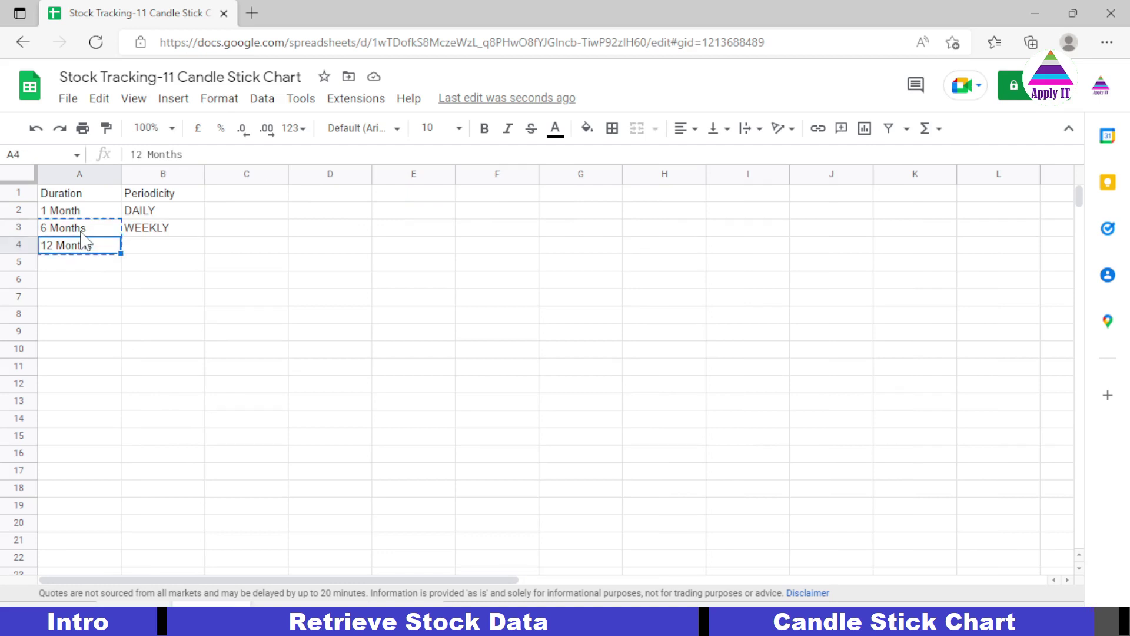
key(ctrl+v)
Step: Change the duration entry in A3 to 3 Months
click(81, 233)
double_click(82, 232)
key(Home)
key(shift+Right)
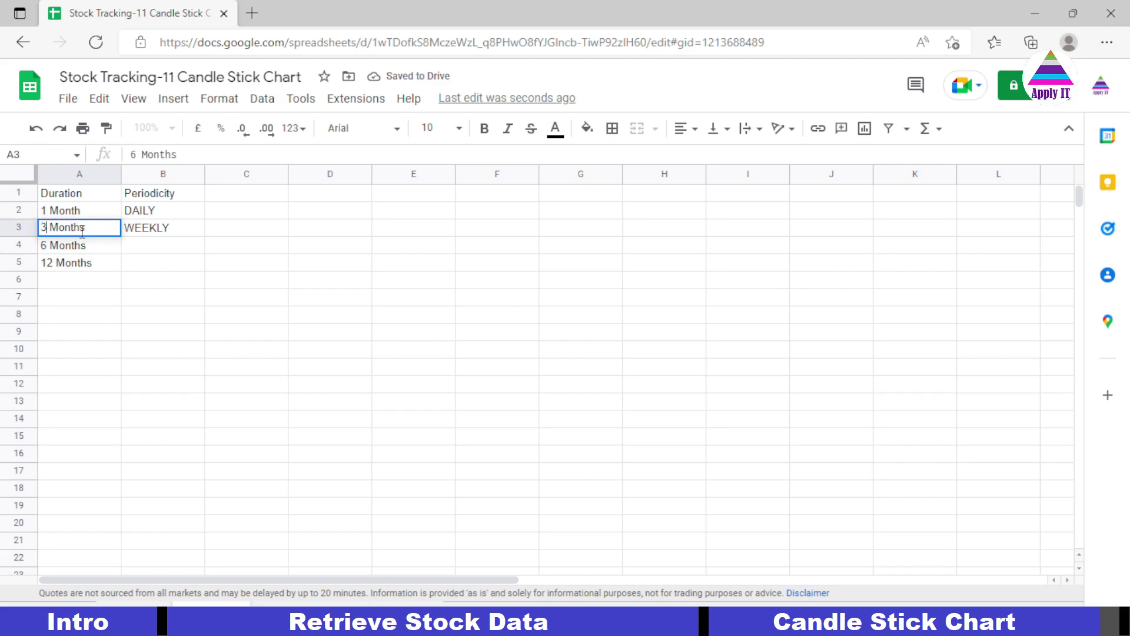
key(Return)
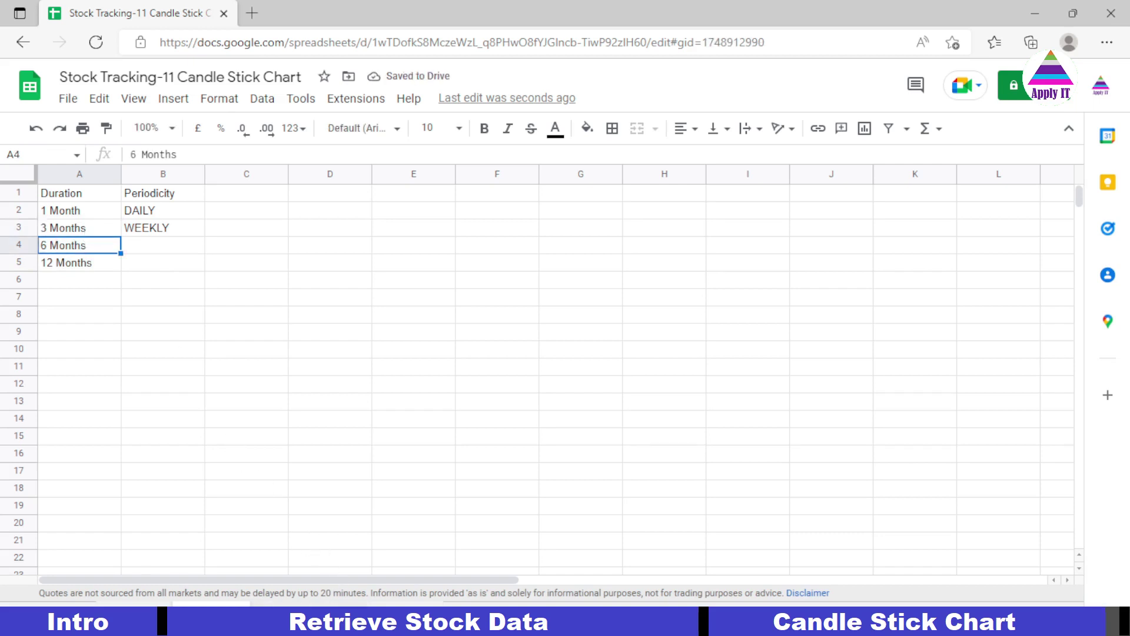
Step: Return to the sheet with the candlestick chart and set its Select Duration value to 3 Months
key(ctrl+shift+Page_Up)
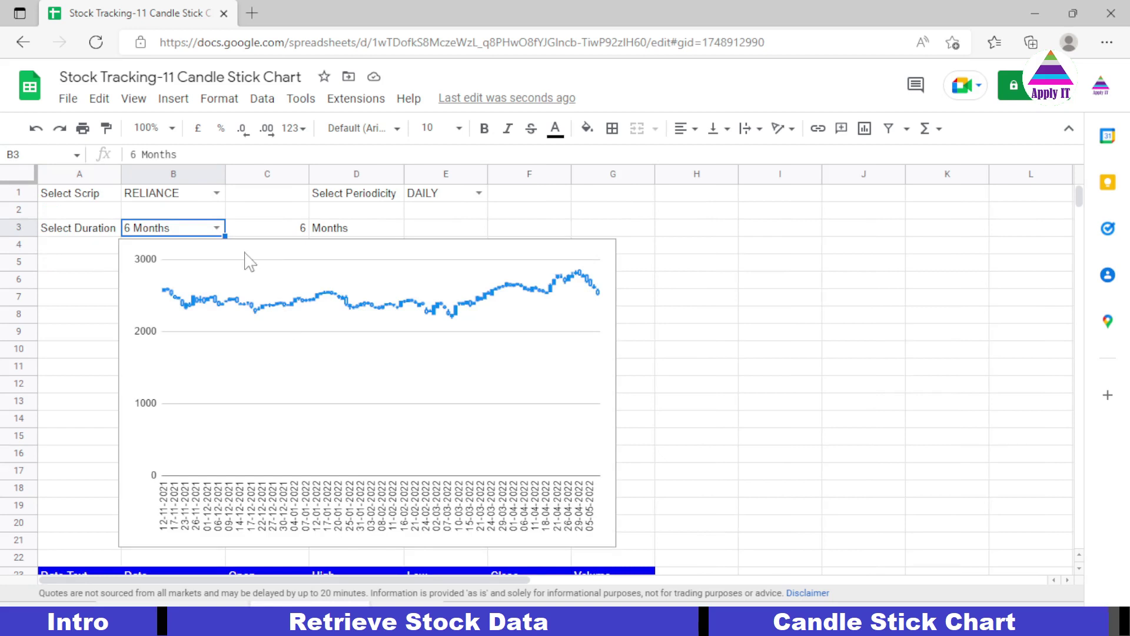
click(216, 228)
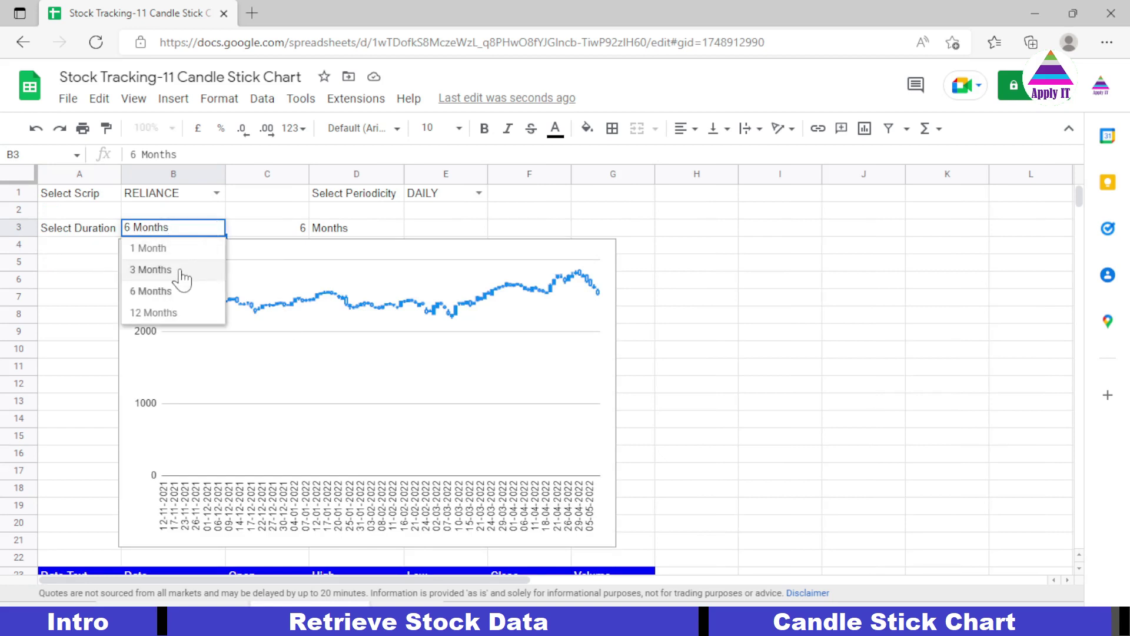
click(151, 269)
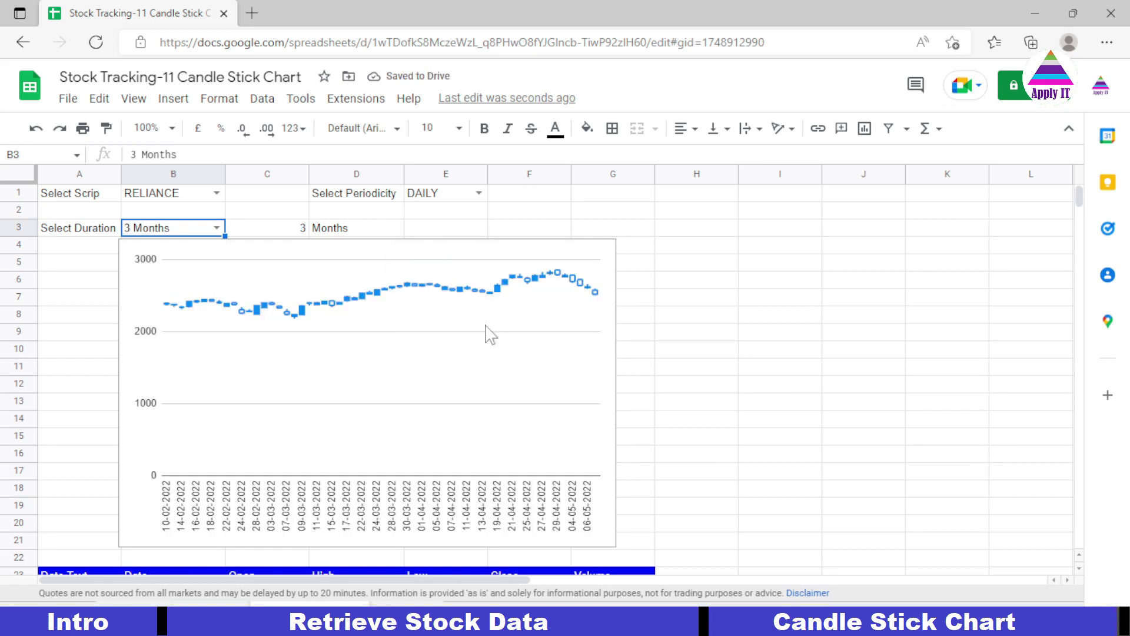
click(469, 198)
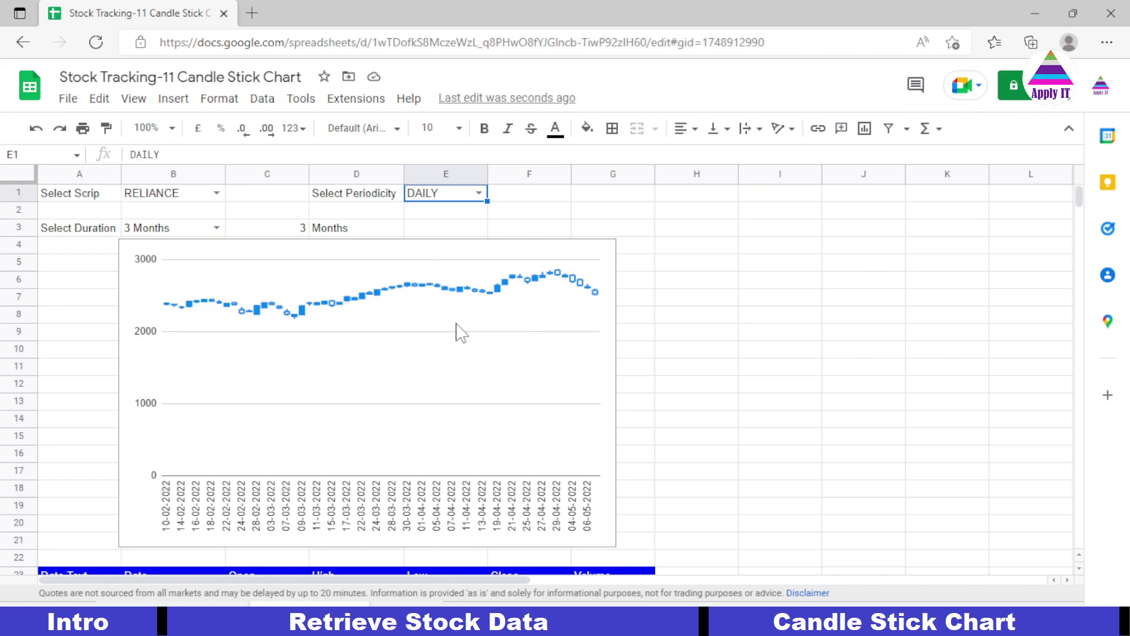